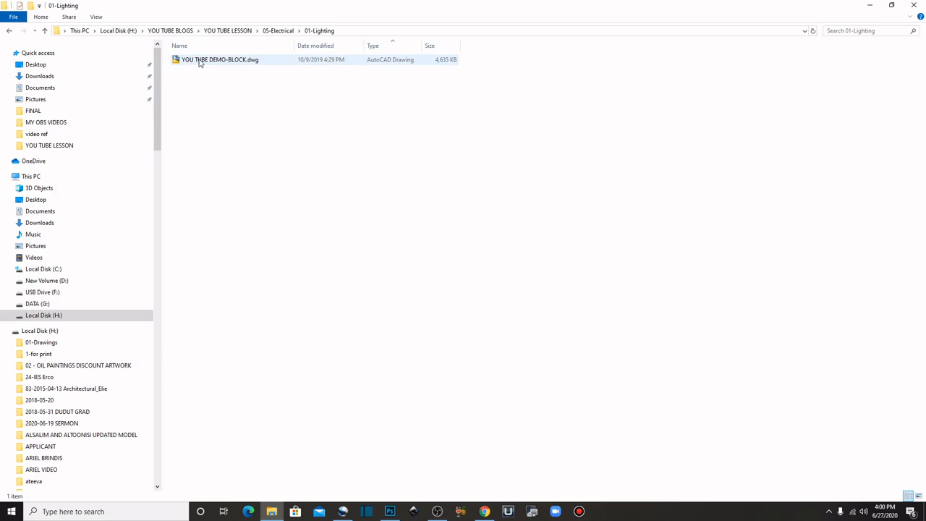
Open the drawing YOU TUBE DEMO-BLOCK.dwg and bring the overall ceiling lighting layout into view
{"action": "double_click", "coordinate": [193, 61]}
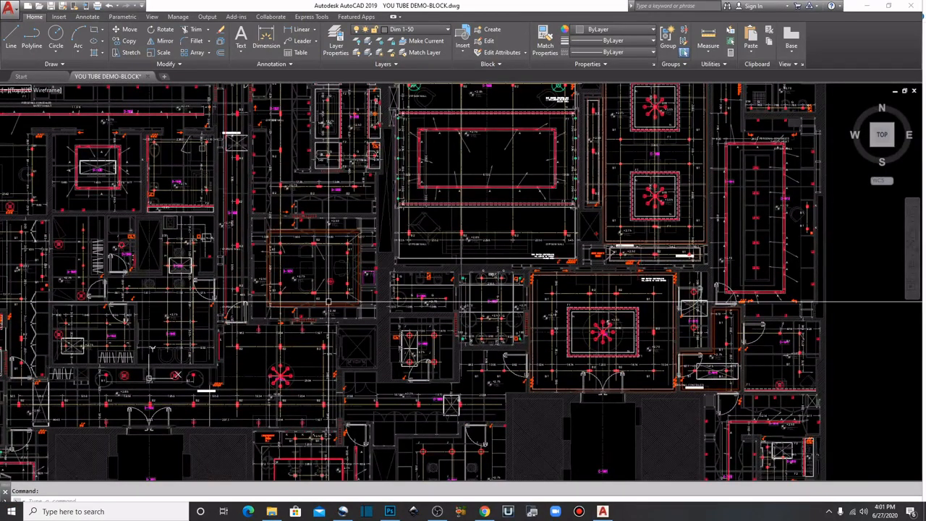
{"action": "scroll", "coordinate": [315, 300], "scroll_direction": "down", "scroll_amount": 5}
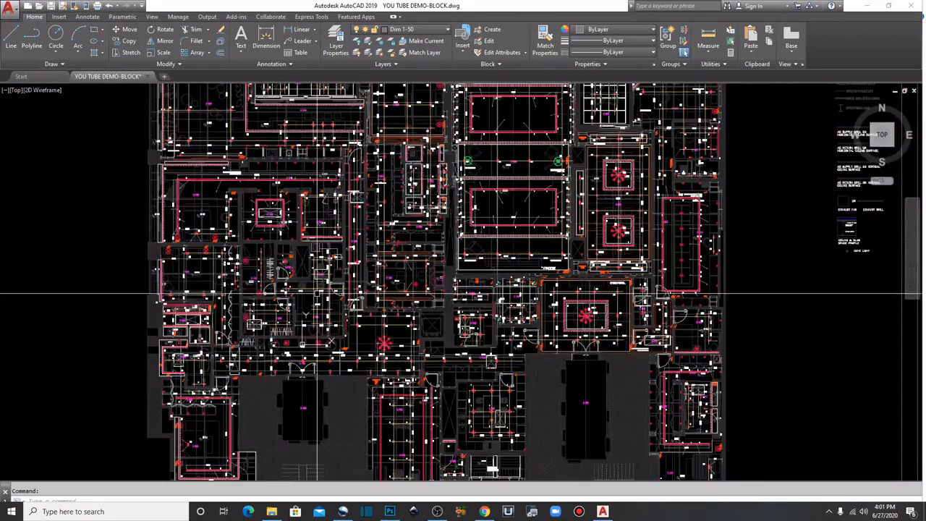
{"action": "middle_click_drag", "start_coordinate": [331, 282], "coordinate": [316, 319]}
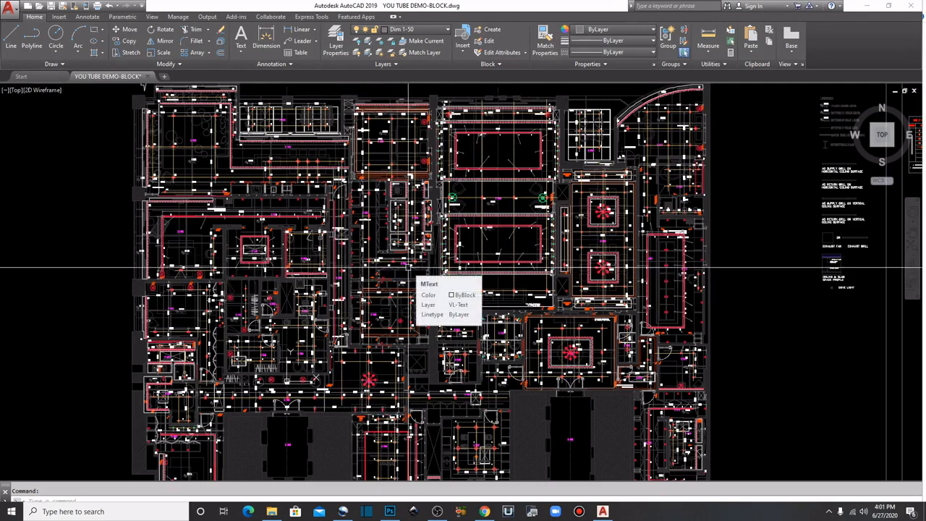
{"action": "middle_click_drag", "start_coordinate": [285, 225], "coordinate": [285, 269]}
Examine the B1, B2 and G light fixture symbols and their spacing in rooms D-1934, D-1935 and D-1933
{"action": "scroll", "coordinate": [217, 207], "scroll_direction": "up", "scroll_amount": 2}
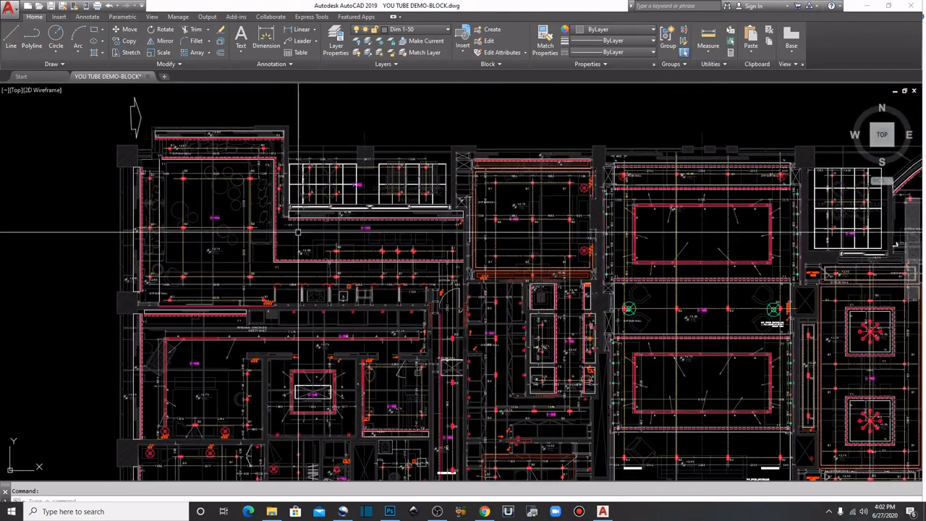
{"action": "scroll", "coordinate": [166, 187], "scroll_direction": "up", "scroll_amount": 3}
{"action": "scroll", "coordinate": [168, 187], "scroll_direction": "up", "scroll_amount": 4}
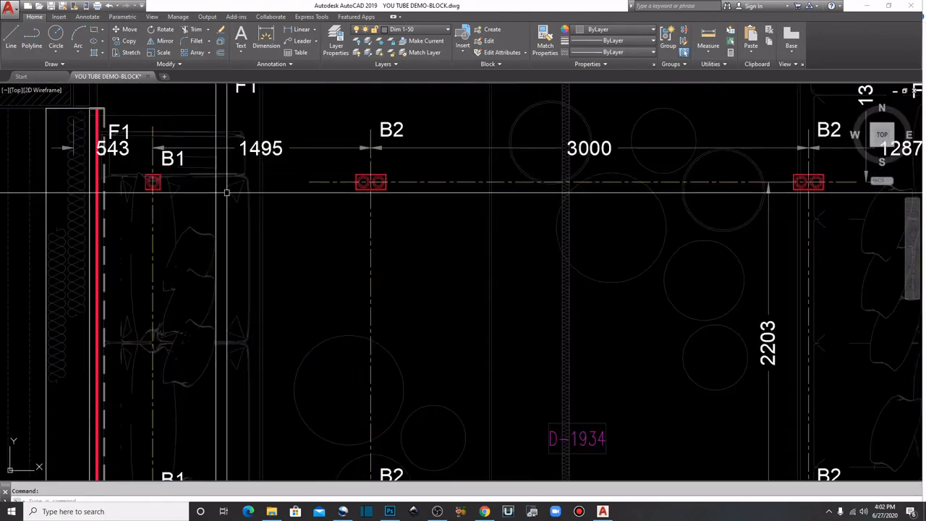
{"action": "middle_click_drag", "start_coordinate": [422, 209], "coordinate": [294, 212]}
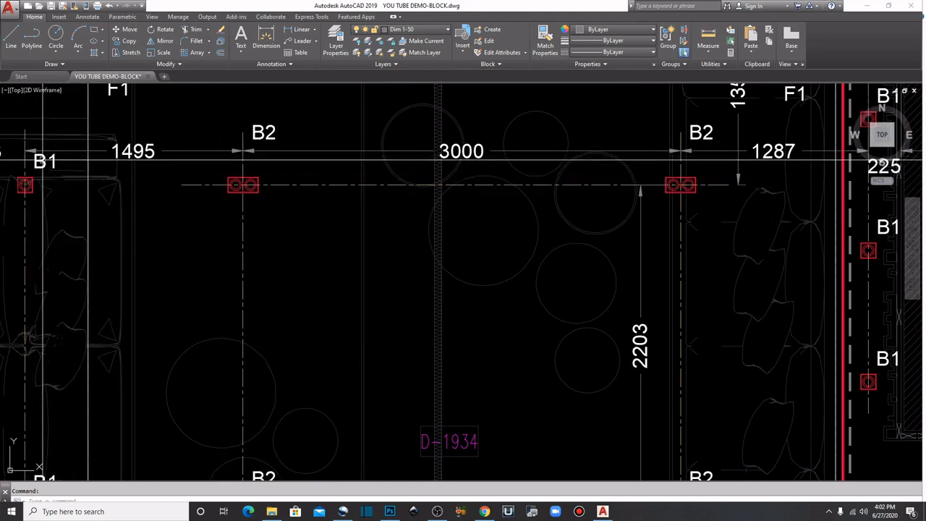
{"action": "scroll", "coordinate": [264, 147], "scroll_direction": "down", "scroll_amount": 2}
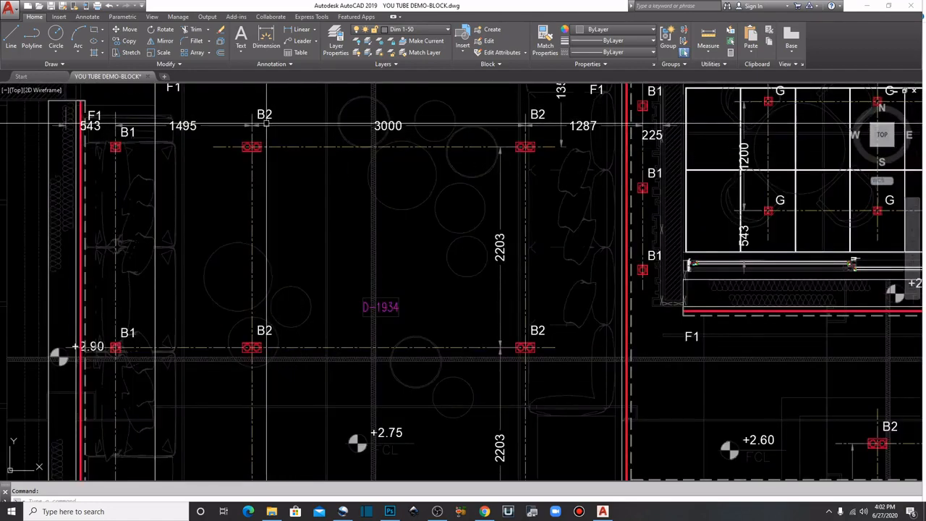
{"action": "middle_click_drag", "start_coordinate": [402, 155], "coordinate": [287, 153]}
{"action": "scroll", "coordinate": [295, 153], "scroll_direction": "down", "scroll_amount": 2}
{"action": "mouse_move", "coordinate": [542, 231]}
{"action": "middle_mouse_down"}
{"action": "mouse_move", "coordinate": [341, 196]}
{"action": "mouse_move", "coordinate": [356, 218]}
{"action": "middle_mouse_up"}
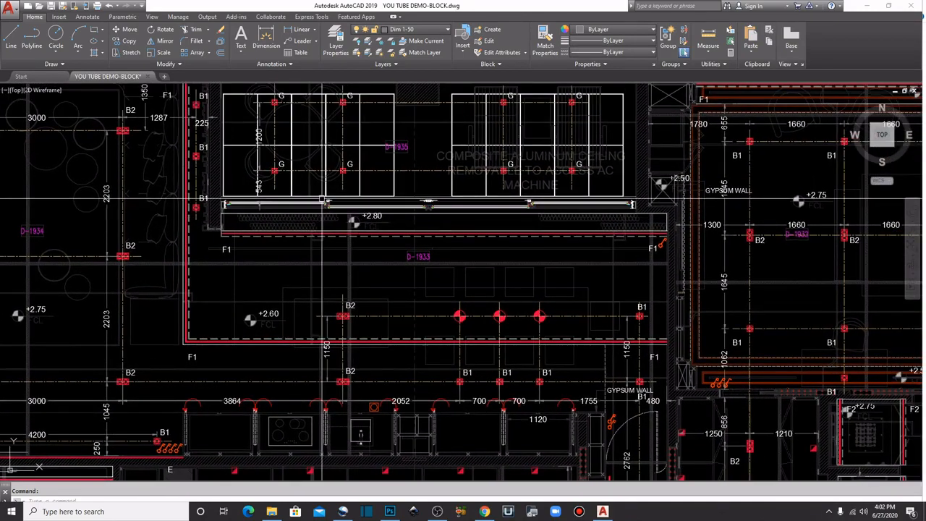
{"action": "scroll", "coordinate": [278, 164], "scroll_direction": "up", "scroll_amount": 6}
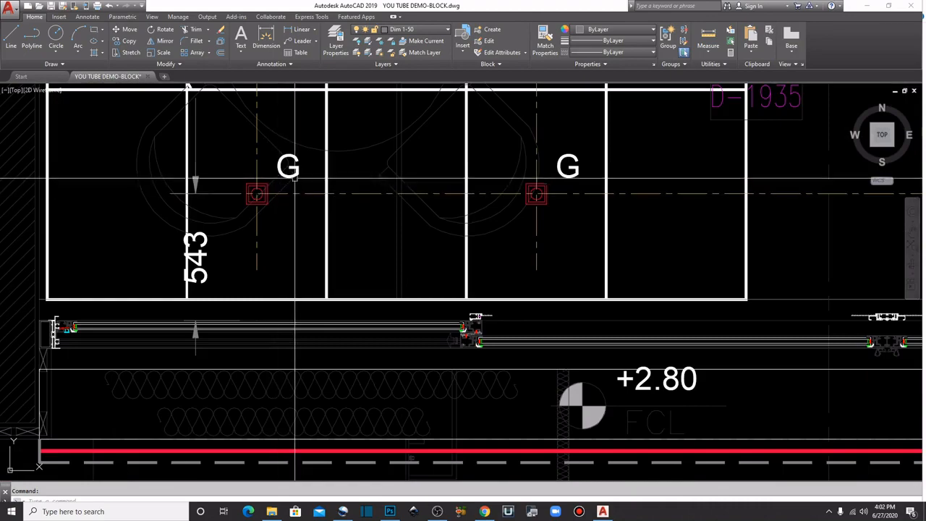
{"action": "scroll", "coordinate": [307, 177], "scroll_direction": "down", "scroll_amount": 5}
{"action": "middle_click_drag", "start_coordinate": [406, 396], "coordinate": [424, 187]}
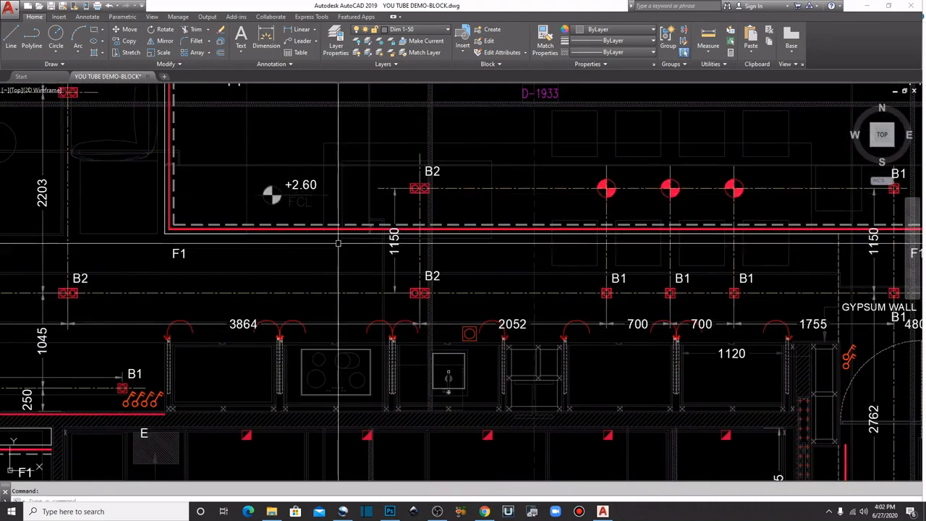
{"action": "scroll", "coordinate": [393, 152], "scroll_direction": "down", "scroll_amount": 5}
{"action": "middle_click_drag", "start_coordinate": [613, 399], "coordinate": [329, 228]}
{"action": "scroll", "coordinate": [329, 228], "scroll_direction": "down", "scroll_amount": 3}
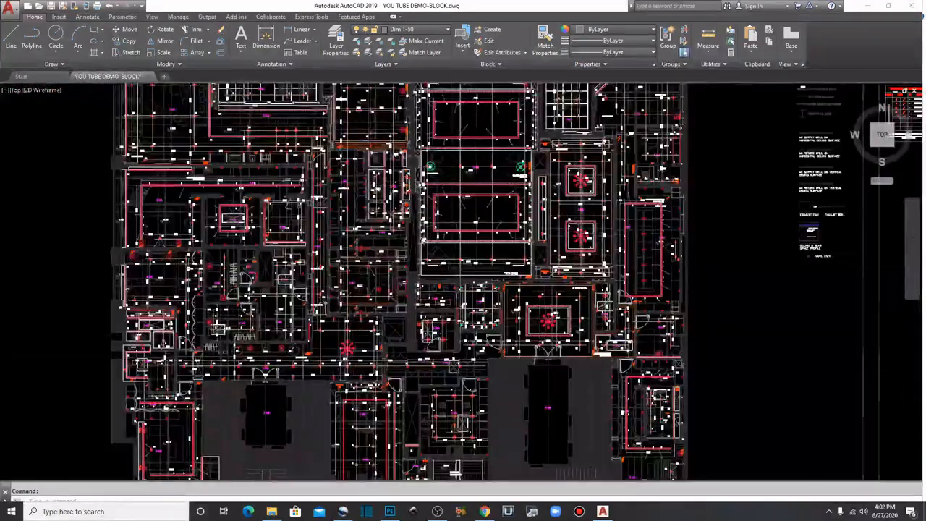
Examine the G and D light fixture symbols in the room beside C-1905
{"action": "scroll", "coordinate": [323, 288], "scroll_direction": "up", "scroll_amount": 4}
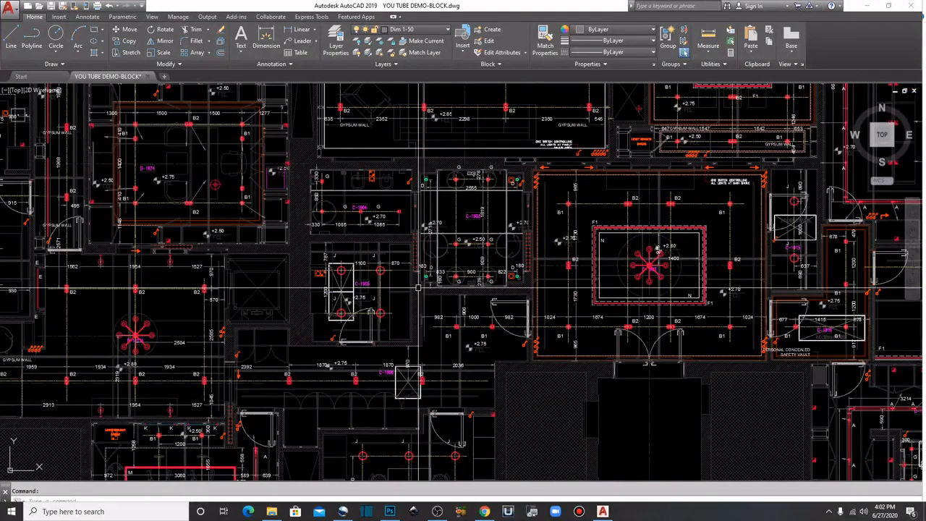
{"action": "scroll", "coordinate": [479, 286], "scroll_direction": "up", "scroll_amount": 4}
{"action": "scroll", "coordinate": [434, 275], "scroll_direction": "up", "scroll_amount": 2}
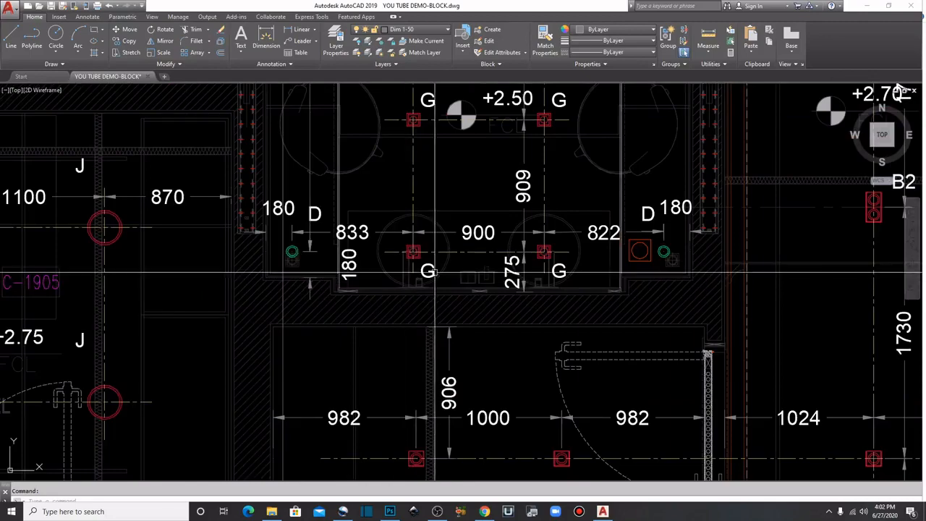
{"action": "scroll", "coordinate": [398, 266], "scroll_direction": "down", "scroll_amount": 6}
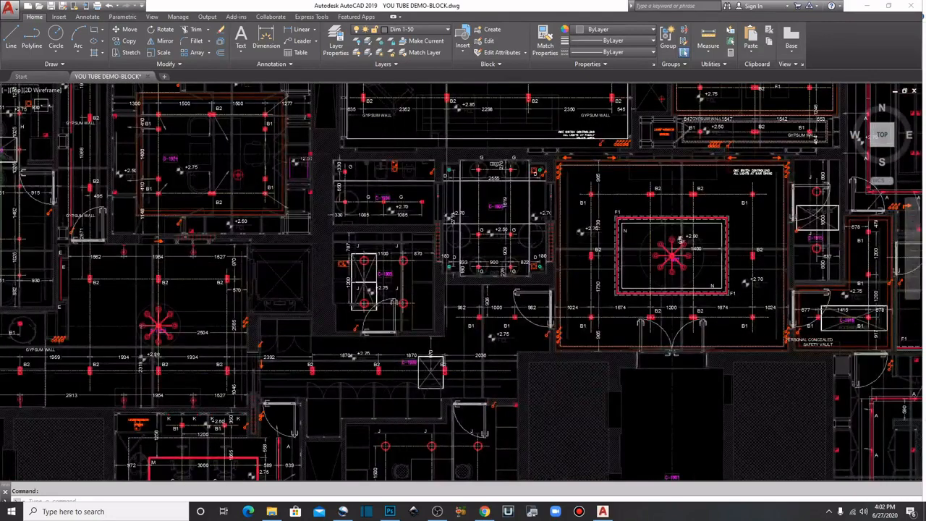
{"action": "scroll", "coordinate": [380, 256], "scroll_direction": "down", "scroll_amount": 4}
{"action": "middle_click_drag", "start_coordinate": [421, 224], "coordinate": [466, 273]}
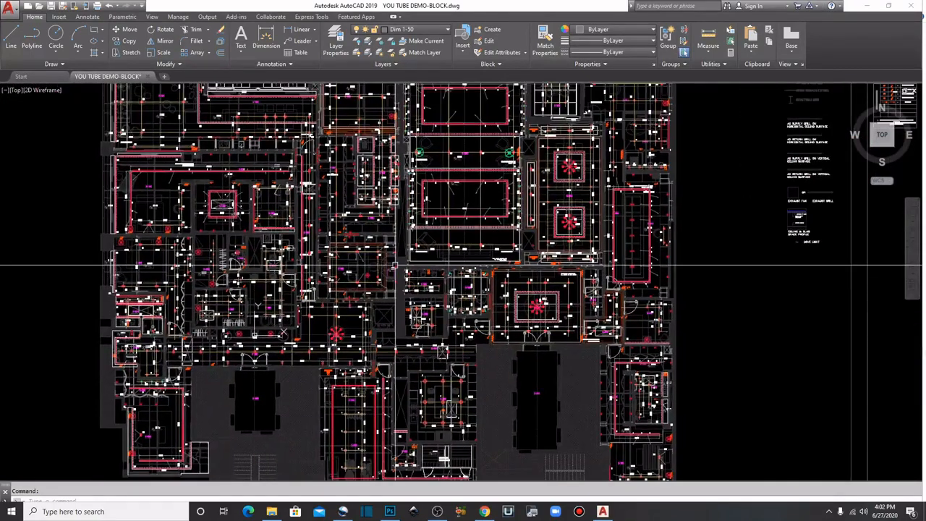
{"action": "middle_click_drag", "start_coordinate": [385, 219], "coordinate": [391, 259]}
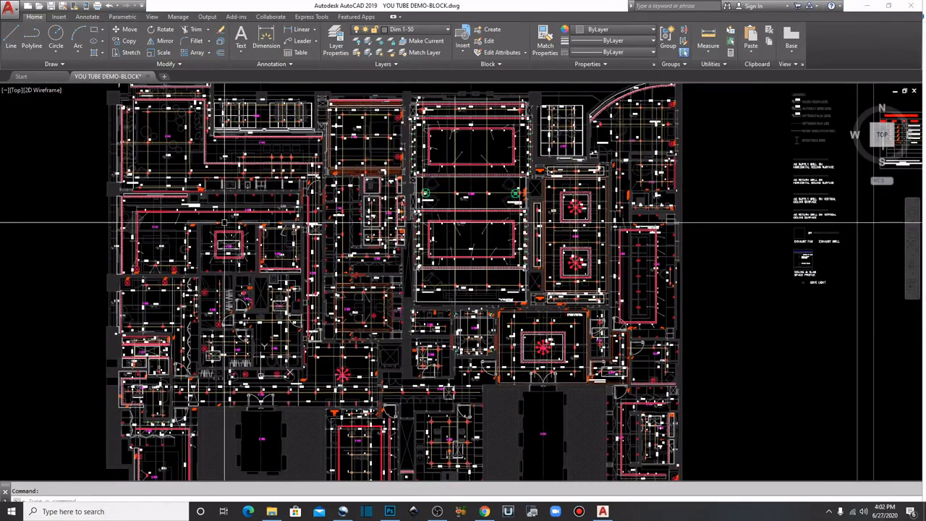
Review the distribution of repeated light fixtures across the whole ceiling plan, starting with the B2 fixtures in room D-1934
{"action": "scroll", "coordinate": [141, 131], "scroll_direction": "up", "scroll_amount": 8}
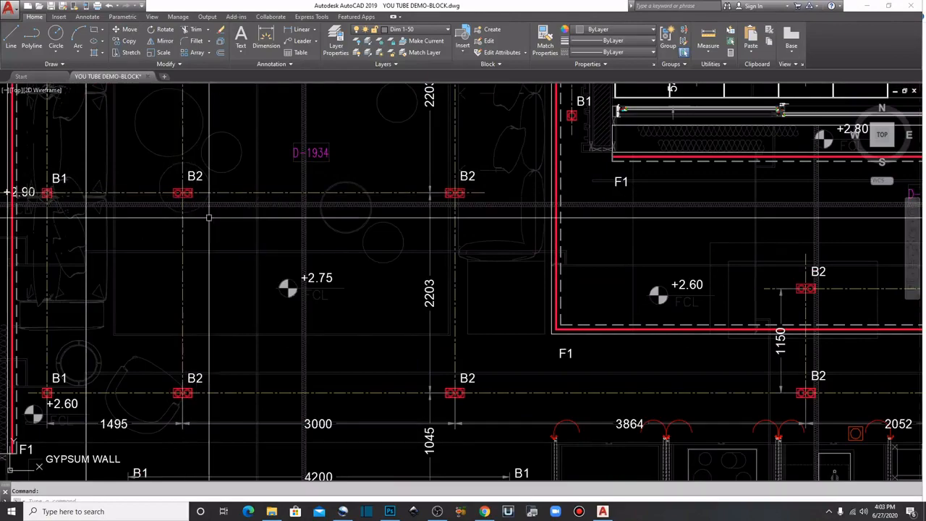
{"action": "scroll", "coordinate": [363, 233], "scroll_direction": "down", "scroll_amount": 8}
{"action": "scroll", "coordinate": [363, 233], "scroll_direction": "down", "scroll_amount": 3}
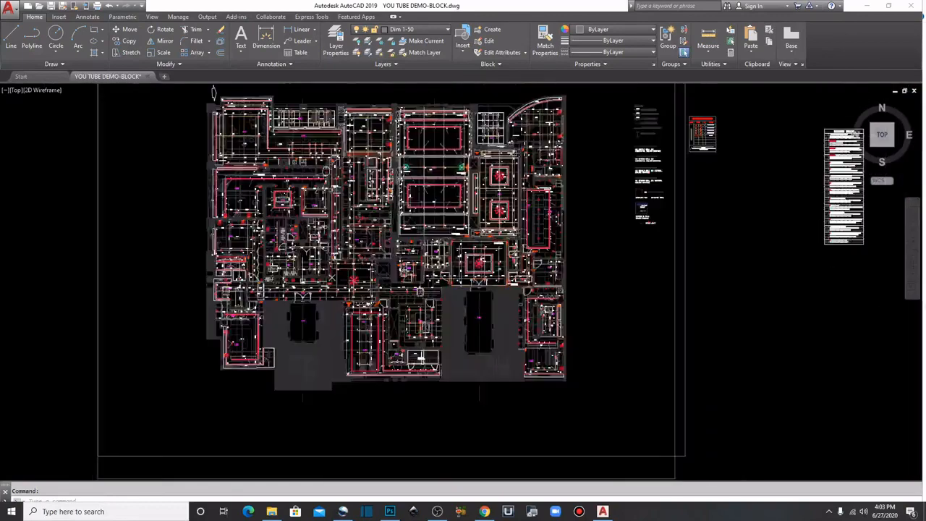
{"action": "scroll", "coordinate": [290, 251], "scroll_direction": "up", "scroll_amount": 2}
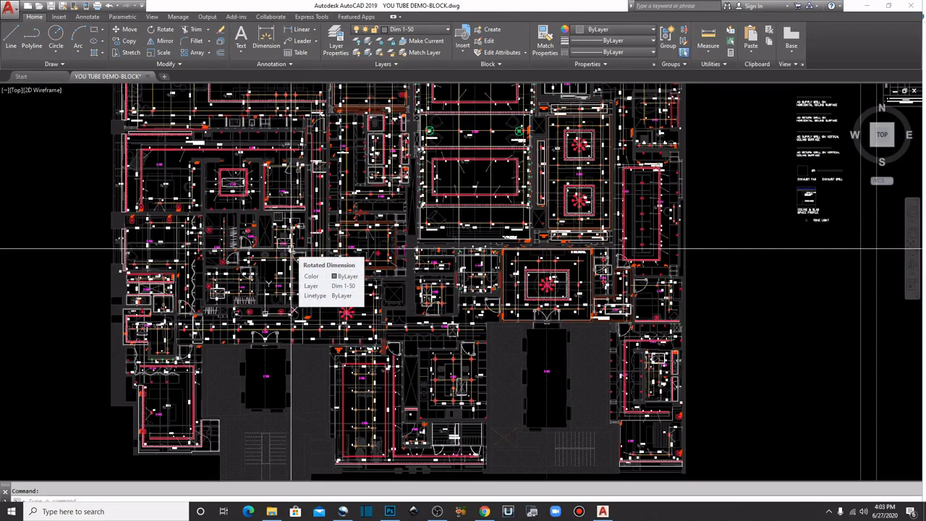
{"action": "middle_click_drag", "start_coordinate": [283, 259], "coordinate": [278, 274]}
{"action": "middle_click_drag", "start_coordinate": [266, 233], "coordinate": [239, 335]}
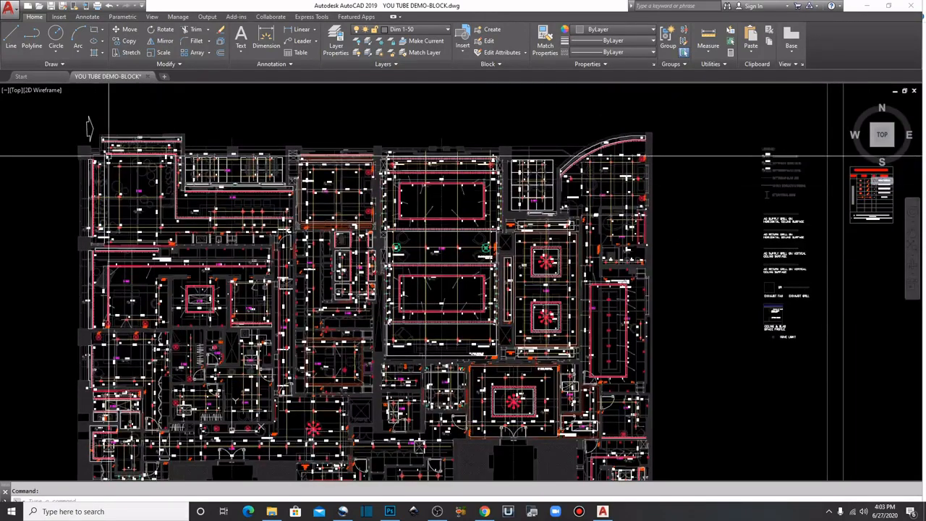
{"action": "scroll", "coordinate": [108, 155], "scroll_direction": "up", "scroll_amount": 4}
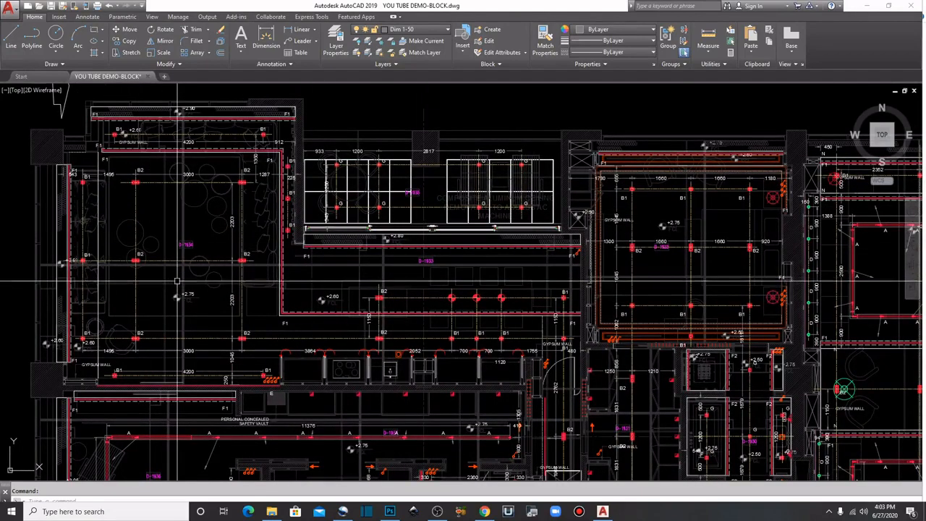
{"action": "middle_click_drag", "start_coordinate": [326, 293], "coordinate": [333, 234]}
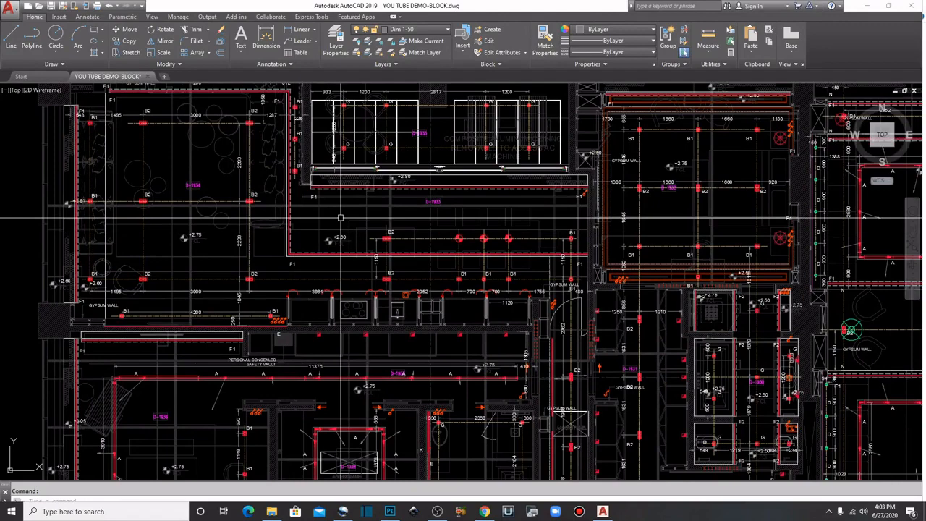
{"action": "scroll", "coordinate": [333, 213], "scroll_direction": "down", "scroll_amount": 2}
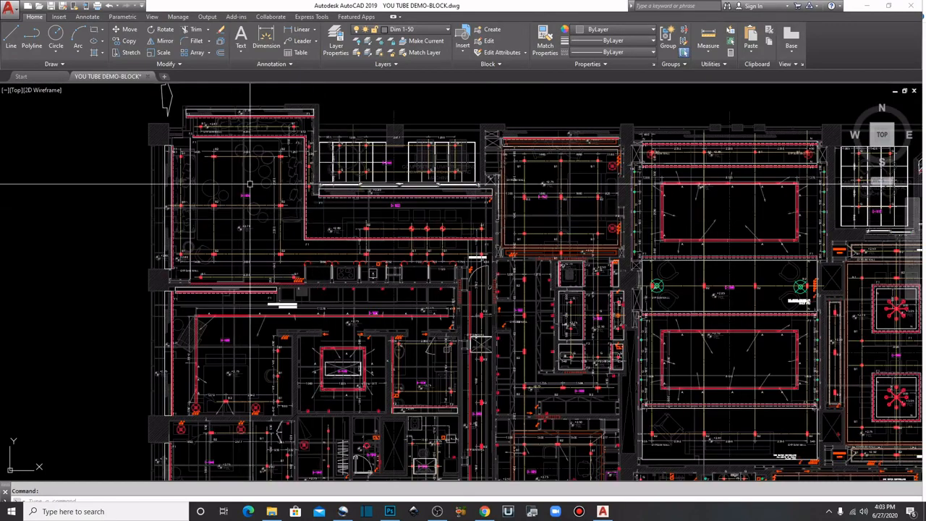
{"action": "middle_click_drag", "start_coordinate": [333, 214], "coordinate": [309, 119]}
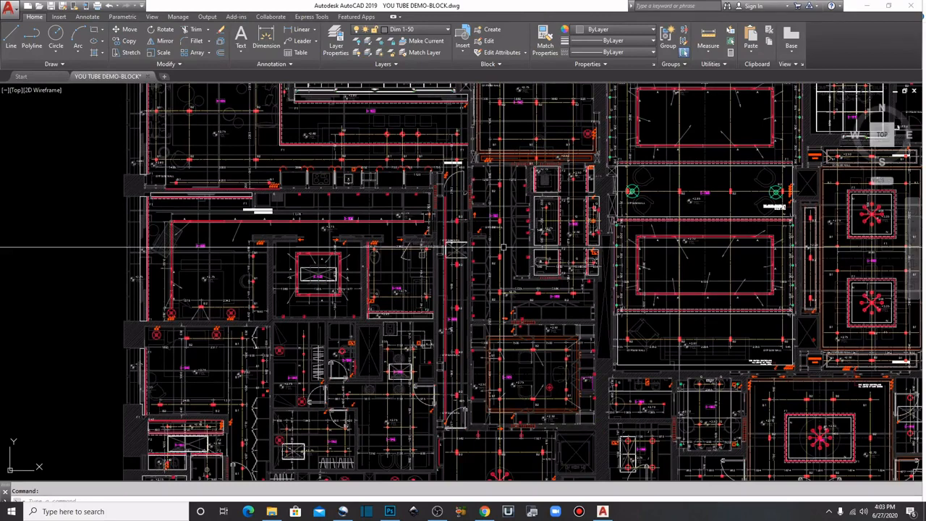
{"action": "middle_click_drag", "start_coordinate": [420, 321], "coordinate": [353, 312]}
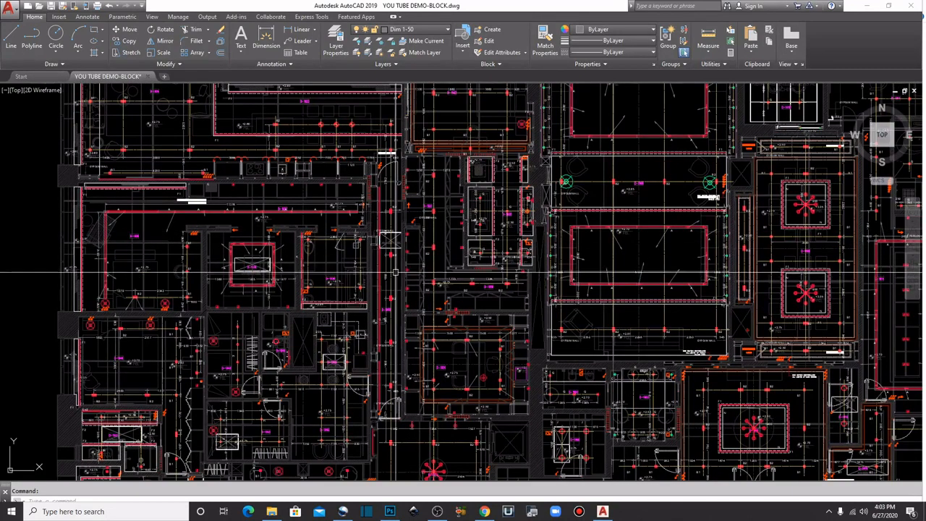
{"action": "middle_click_drag", "start_coordinate": [503, 215], "coordinate": [496, 220]}
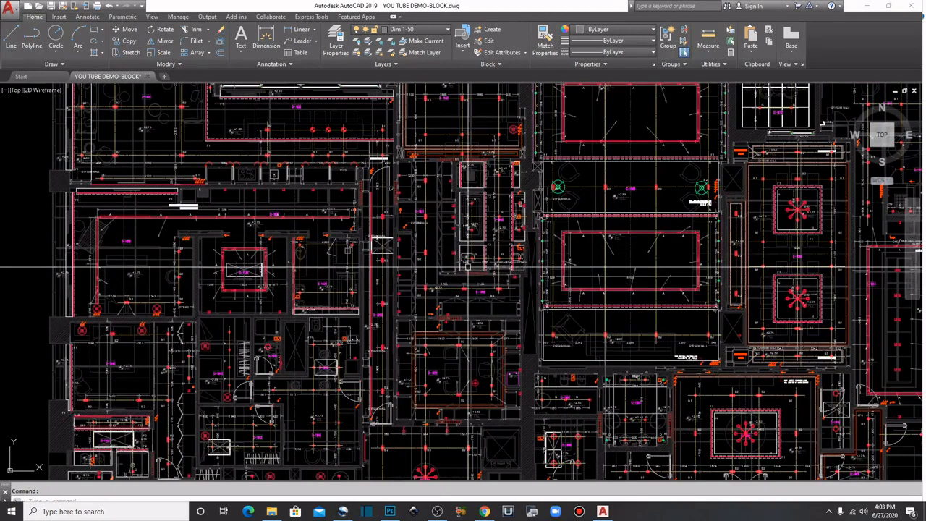
{"action": "scroll", "coordinate": [445, 310], "scroll_direction": "down", "scroll_amount": 5}
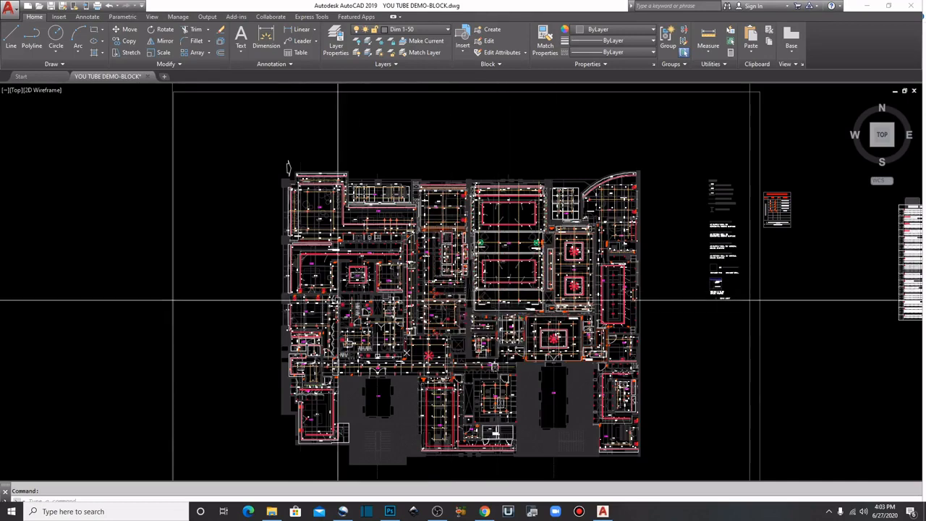
List the properties of the B2 fixture block reference beside the 3000 dimension in room D-1934 with the LIST command
{"action": "scroll", "coordinate": [338, 327], "scroll_direction": "up", "scroll_amount": 5}
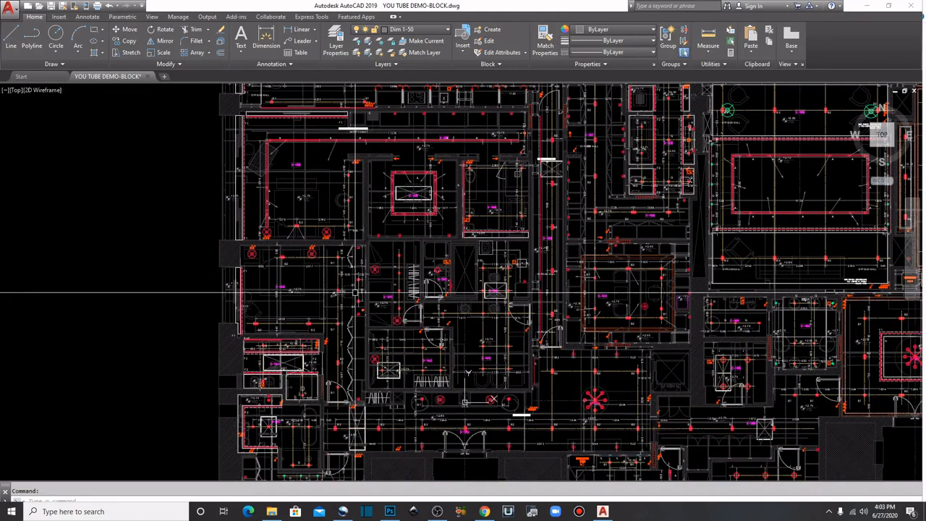
{"action": "middle_click_drag", "start_coordinate": [354, 295], "coordinate": [322, 331]}
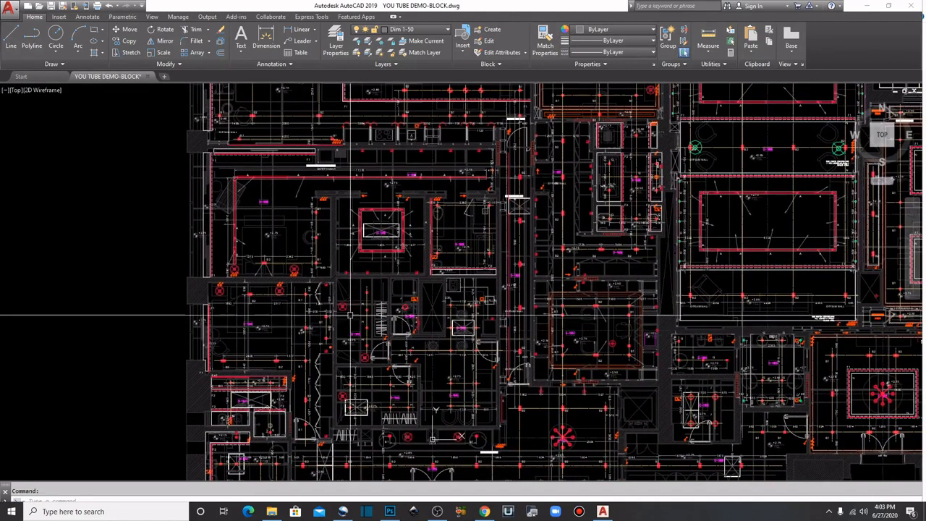
{"action": "scroll", "coordinate": [280, 184], "scroll_direction": "up", "scroll_amount": 8}
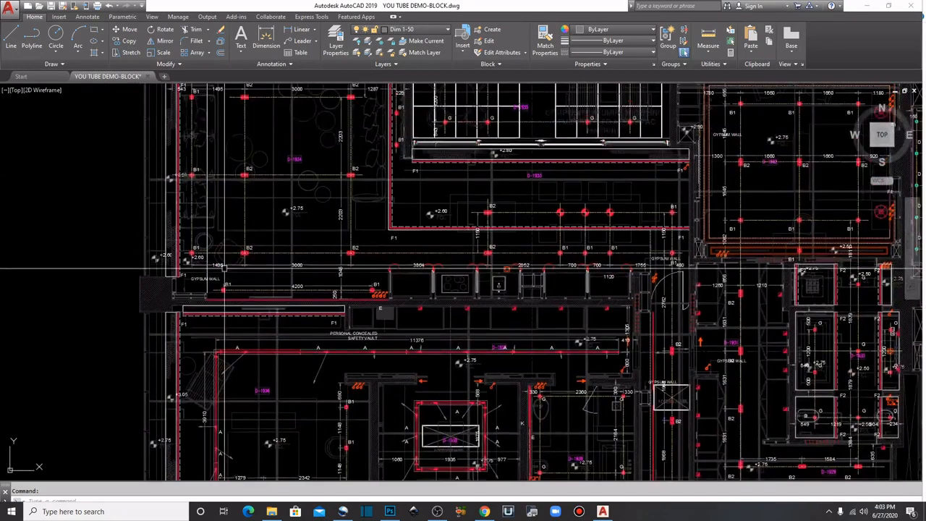
{"action": "scroll", "coordinate": [251, 249], "scroll_direction": "up", "scroll_amount": 6}
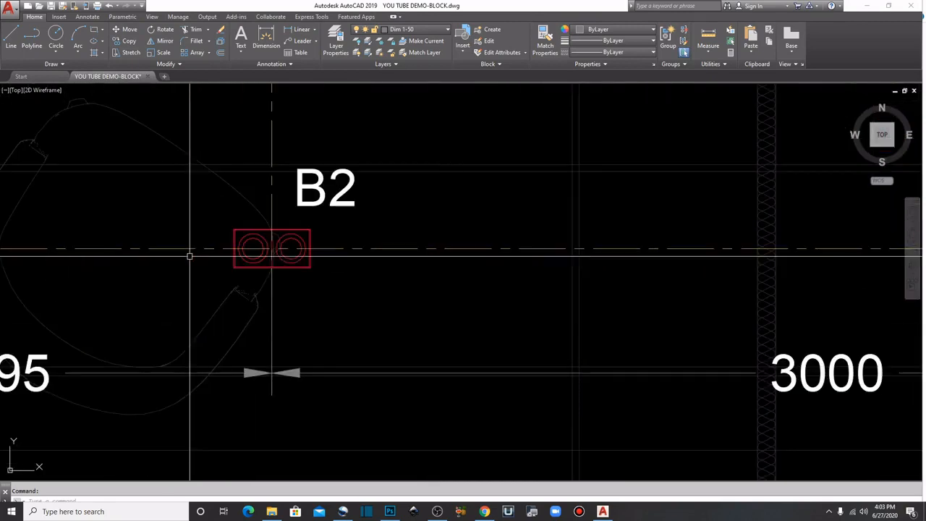
{"action": "mouse_move", "coordinate": [298, 267]}
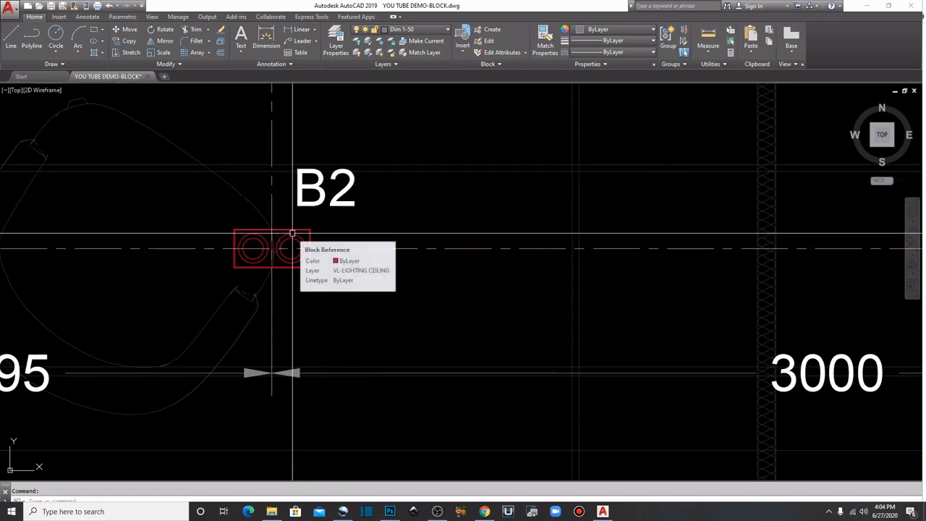
{"action": "mouse_move", "coordinate": [292, 233]}
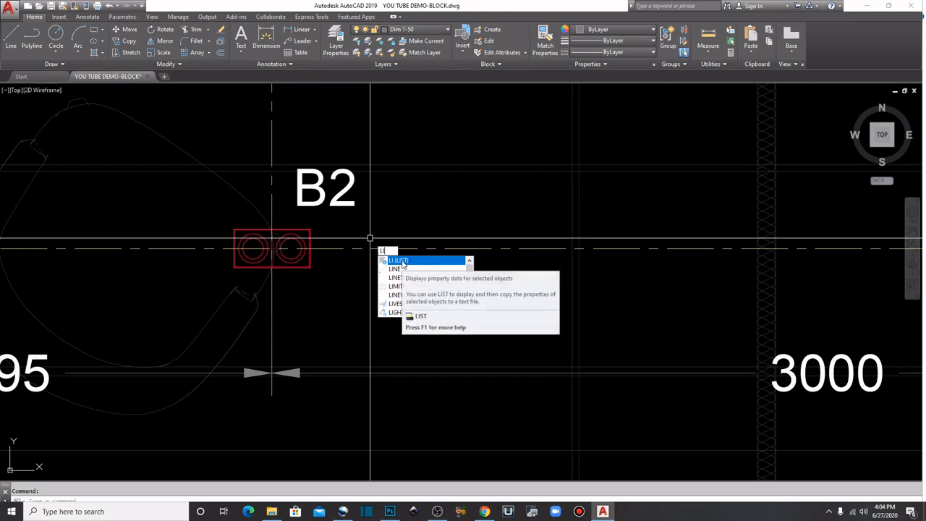
{"action": "left_click", "coordinate": [401, 261]}
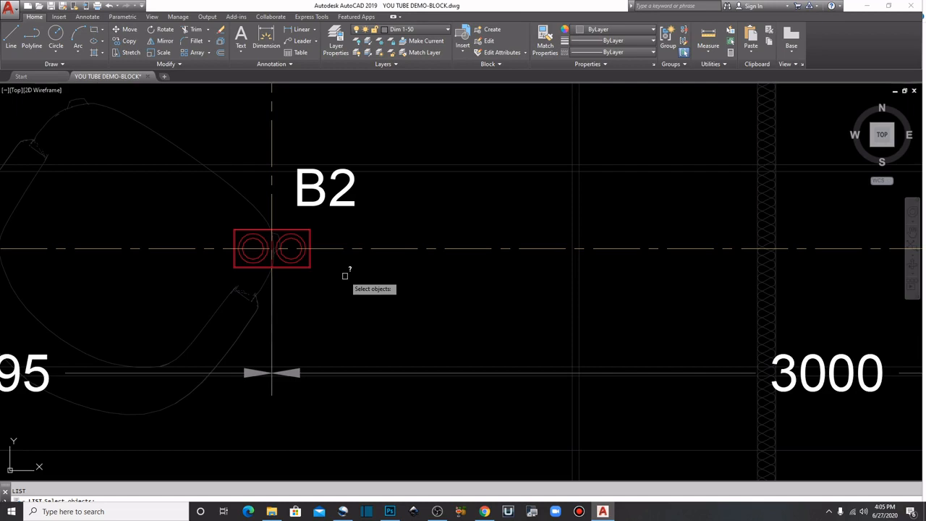
{"action": "left_click", "coordinate": [294, 267]}
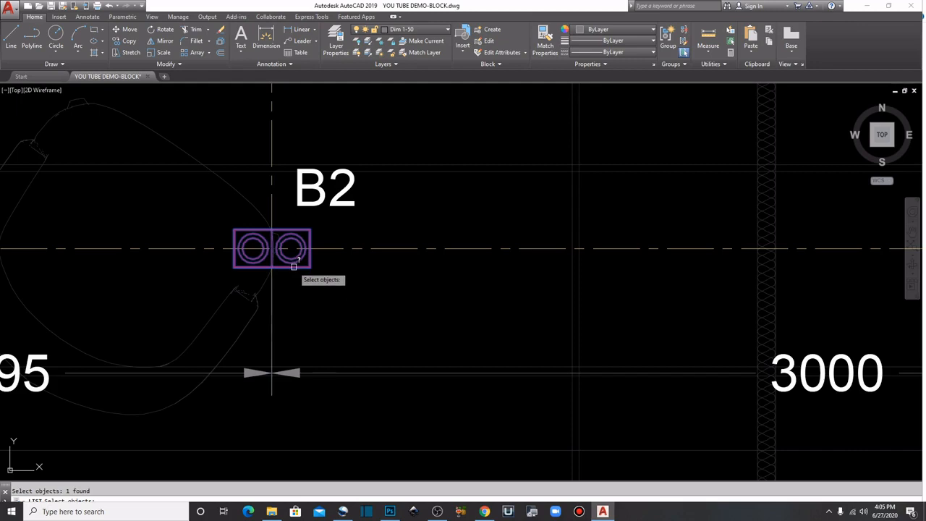
{"action": "key", "text": "Return"}
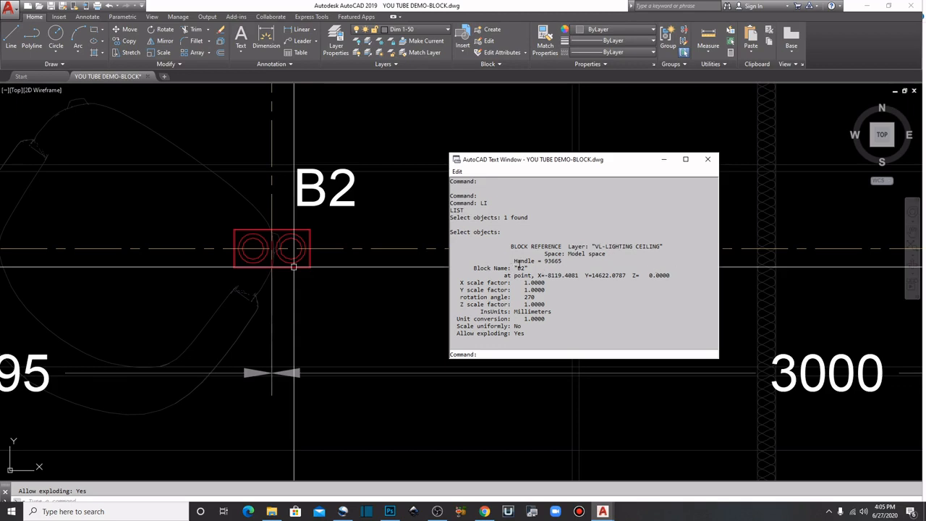
Check the handle and block name lines in the B2 listing, and close the text window
{"action": "left_click_drag", "start_coordinate": [513, 261], "coordinate": [563, 262]}
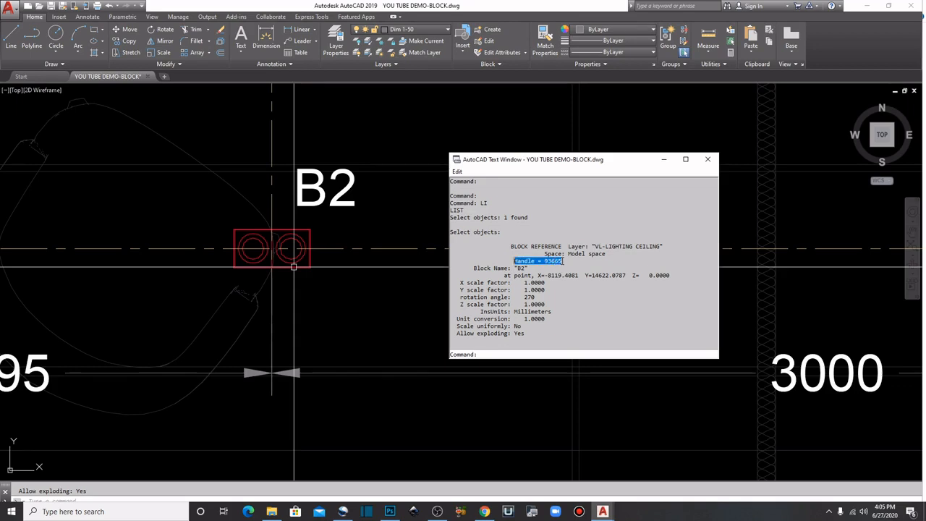
{"action": "left_click_drag", "start_coordinate": [474, 268], "coordinate": [530, 269]}
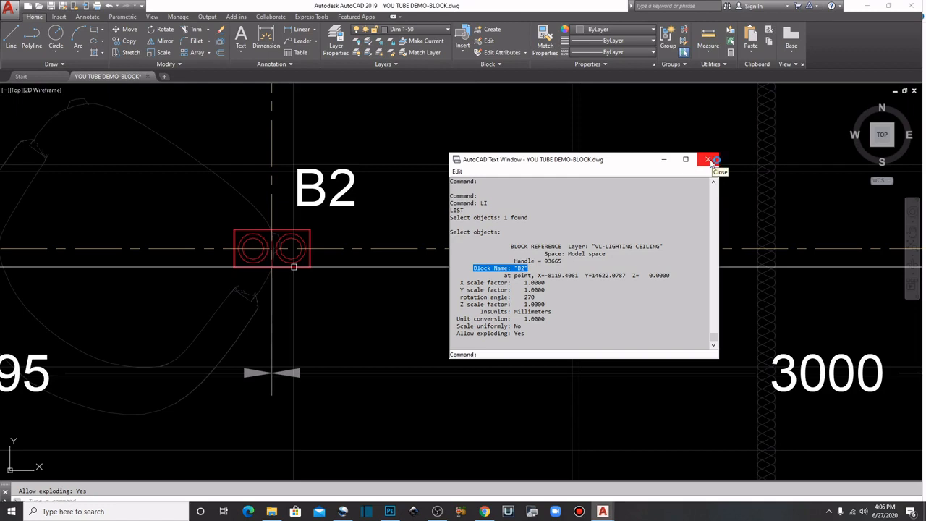
{"action": "left_click", "coordinate": [708, 161]}
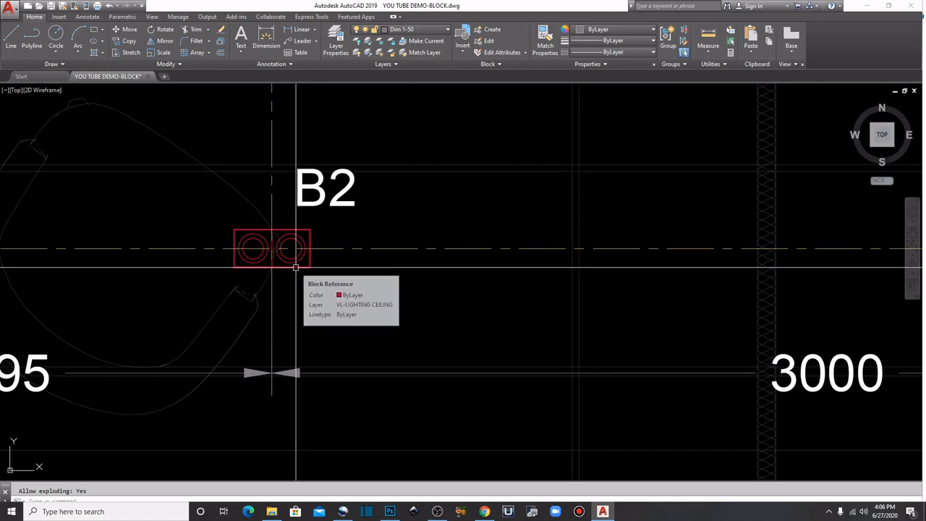
View the B2 fixture block's layer, name and rotation in Quick Properties, and clear the selection
{"action": "left_click", "coordinate": [296, 267]}
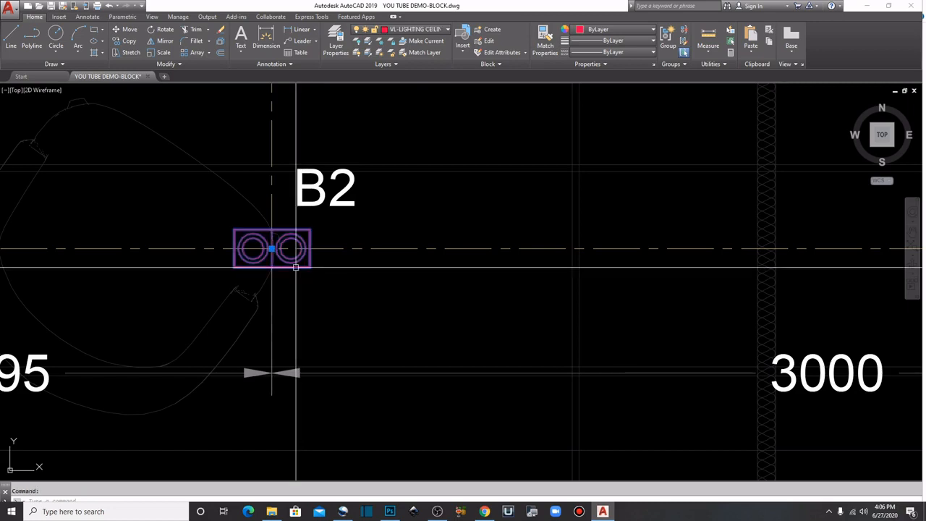
{"action": "right_click", "coordinate": [296, 267]}
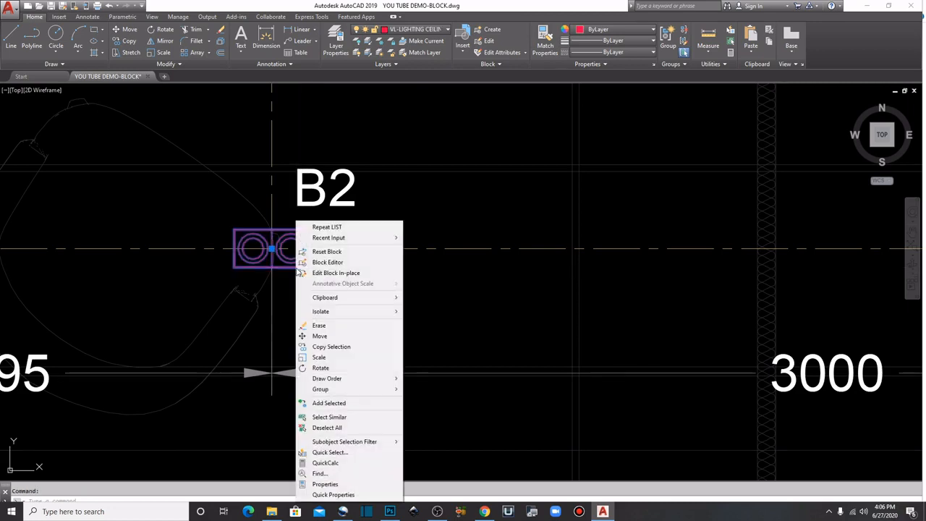
{"action": "left_click", "coordinate": [333, 496]}
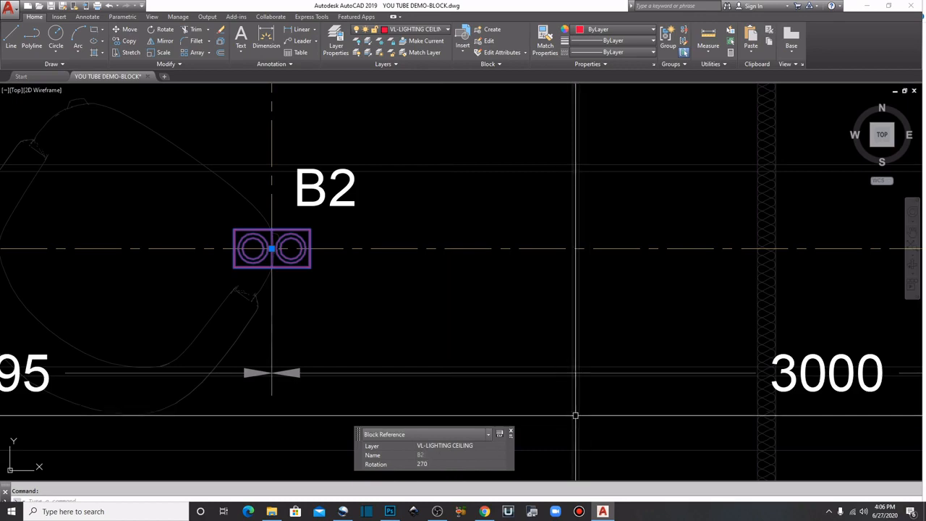
{"action": "left_click", "coordinate": [512, 433]}
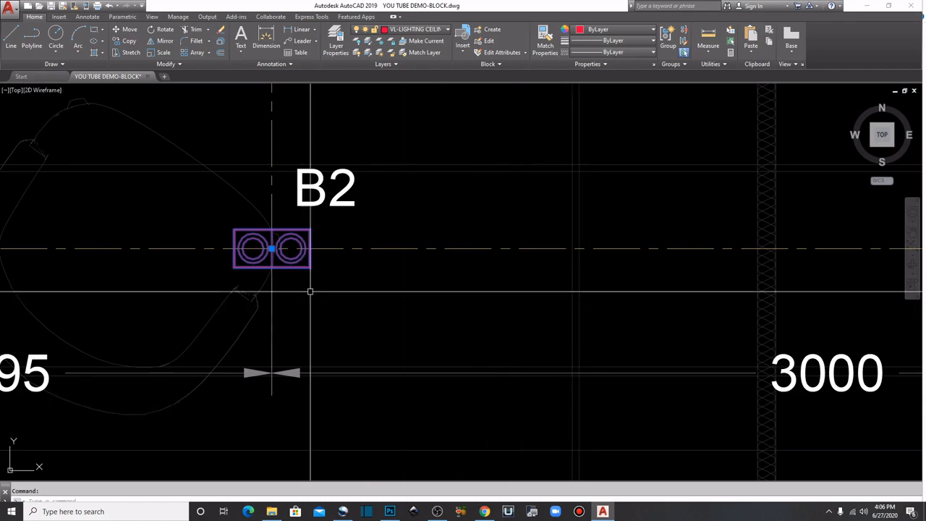
{"action": "key", "text": "Escape"}
View the drawing's general settings in the Properties palette with nothing selected, and close the palette
{"action": "scroll", "coordinate": [311, 249], "scroll_direction": "down", "scroll_amount": 4}
{"action": "scroll", "coordinate": [312, 248], "scroll_direction": "down", "scroll_amount": 8}
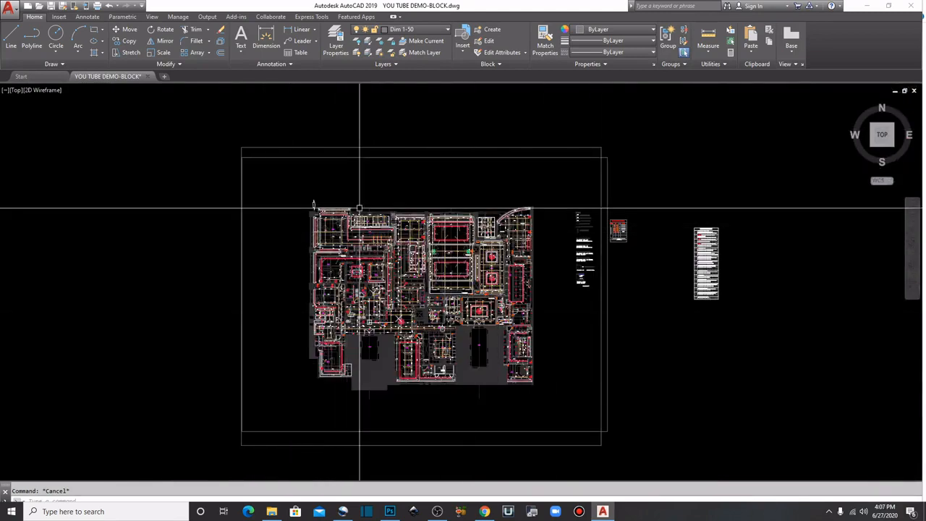
{"action": "scroll", "coordinate": [377, 318], "scroll_direction": "up", "scroll_amount": 2}
{"action": "scroll", "coordinate": [288, 165], "scroll_direction": "up", "scroll_amount": 2}
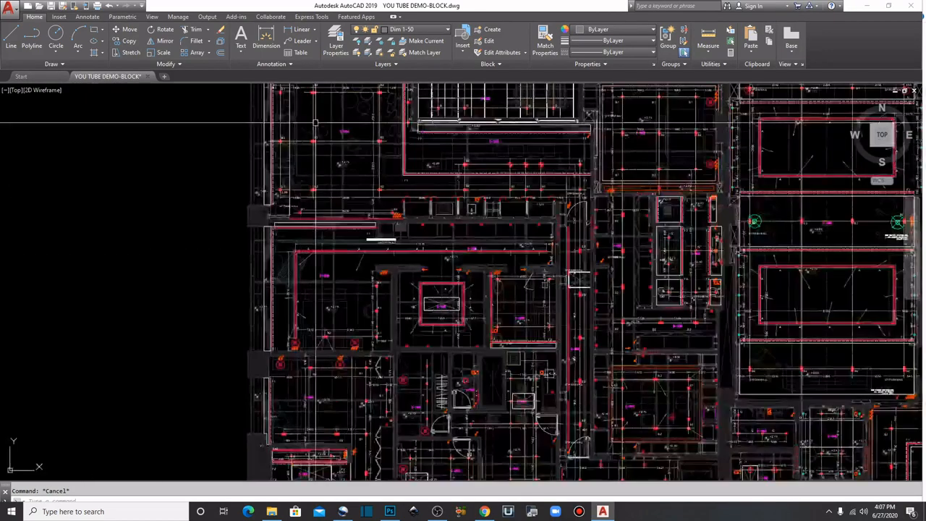
{"action": "scroll", "coordinate": [150, 170], "scroll_direction": "down", "scroll_amount": 1}
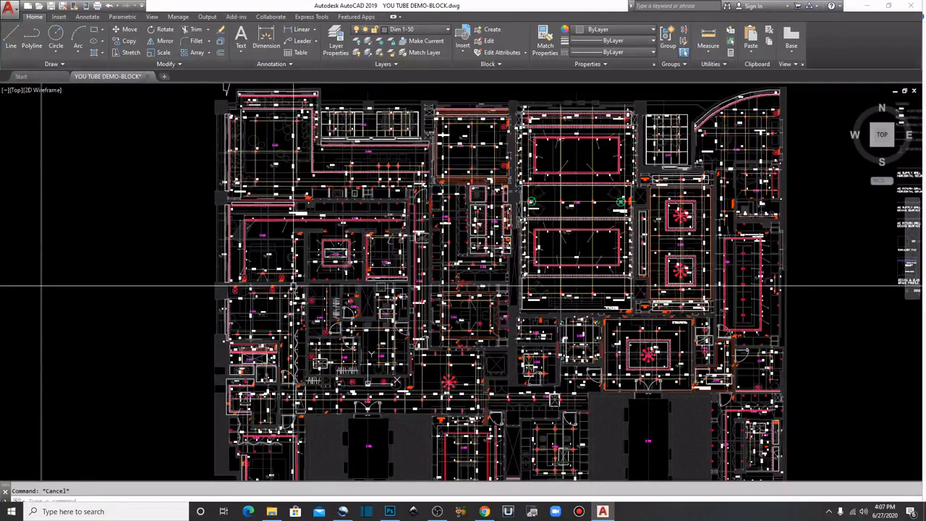
{"action": "middle_click_drag", "start_coordinate": [41, 235], "coordinate": [46, 269]}
{"action": "scroll", "coordinate": [432, 275], "scroll_direction": "up", "scroll_amount": 8}
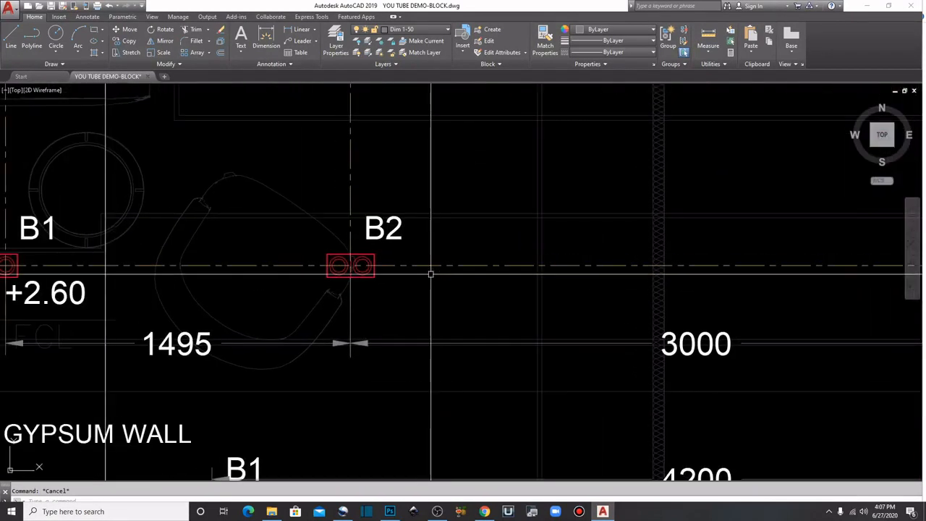
{"action": "left_click", "coordinate": [594, 66]}
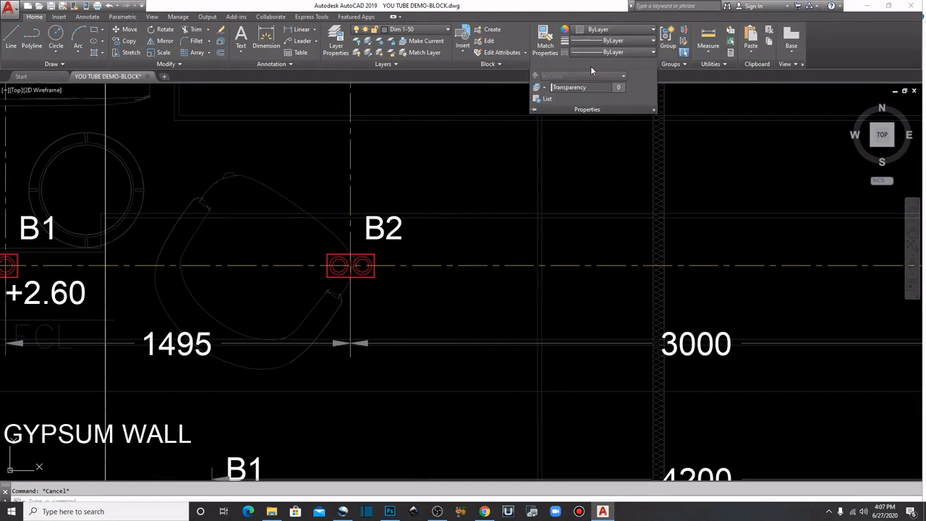
{"action": "left_click", "coordinate": [655, 109]}
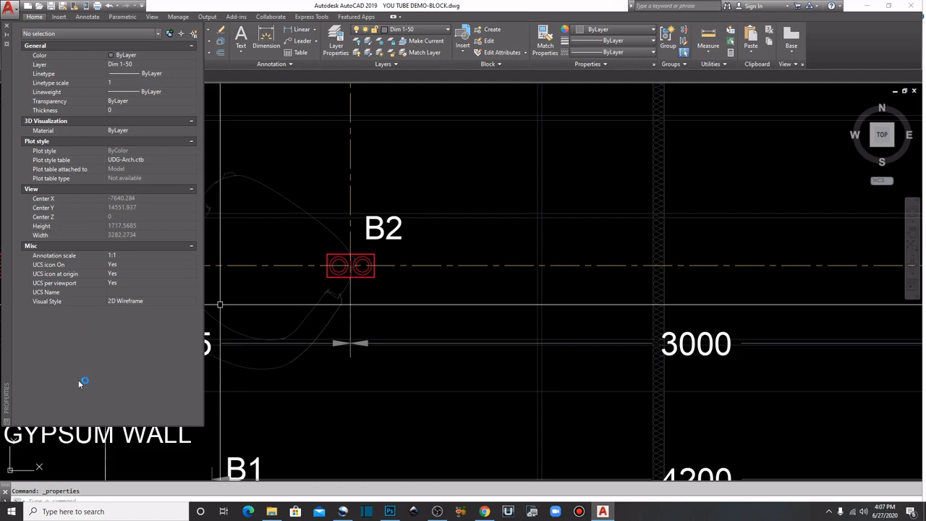
{"action": "left_click", "coordinate": [6, 26]}
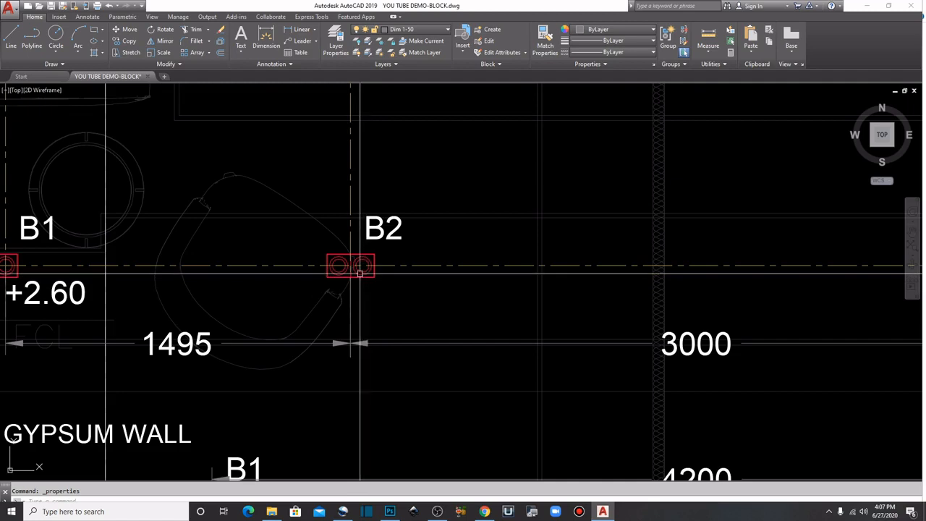
Examine the full properties of the B2 fixture block in the Properties palette, and deselect the block
{"action": "left_click", "coordinate": [360, 273]}
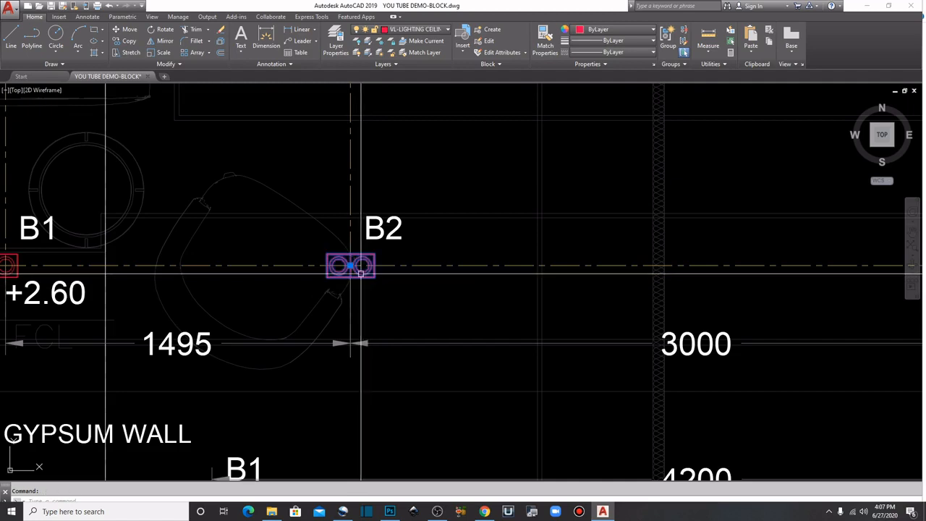
{"action": "right_click", "coordinate": [360, 273]}
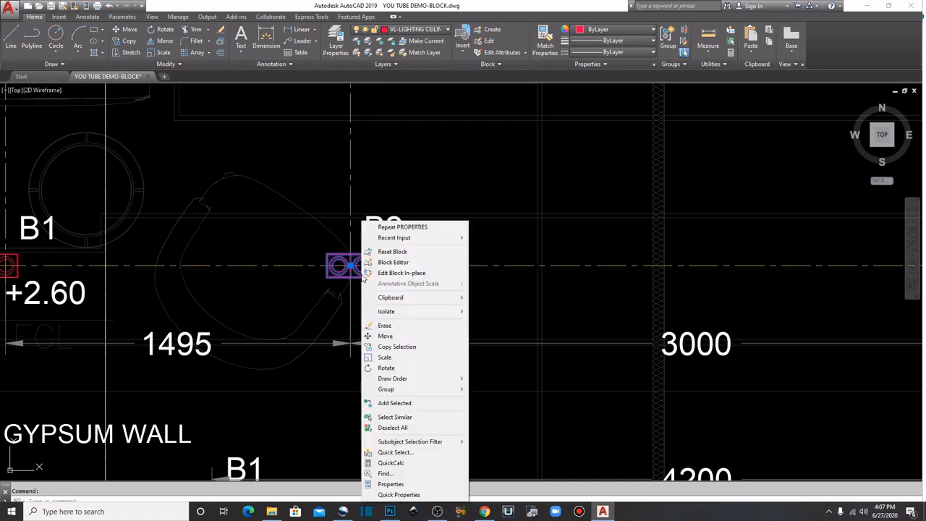
{"action": "left_click", "coordinate": [392, 485]}
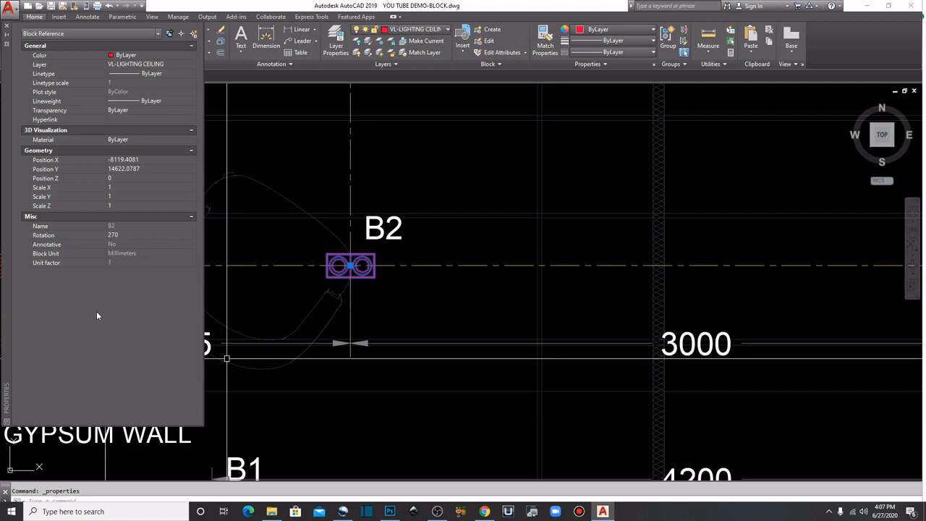
{"action": "left_click", "coordinate": [6, 26]}
{"action": "key", "text": "Escape"}
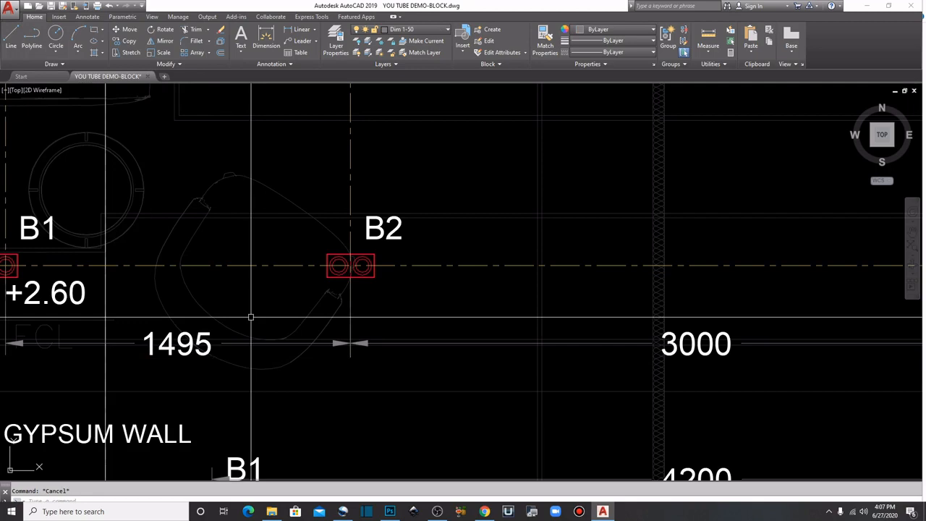
Show the Properties palette once more without any object selected and dismiss it
{"action": "key", "text": "ctrl+1"}
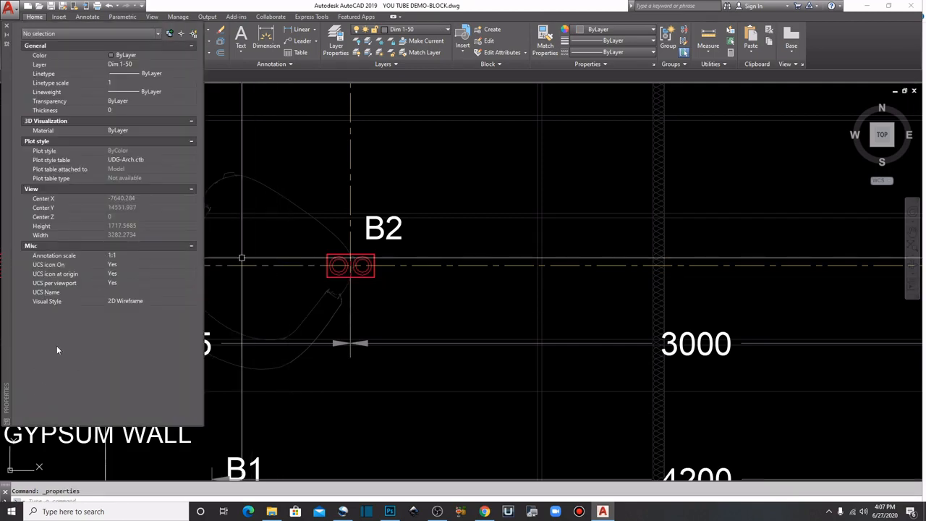
{"action": "key", "text": "Escape"}
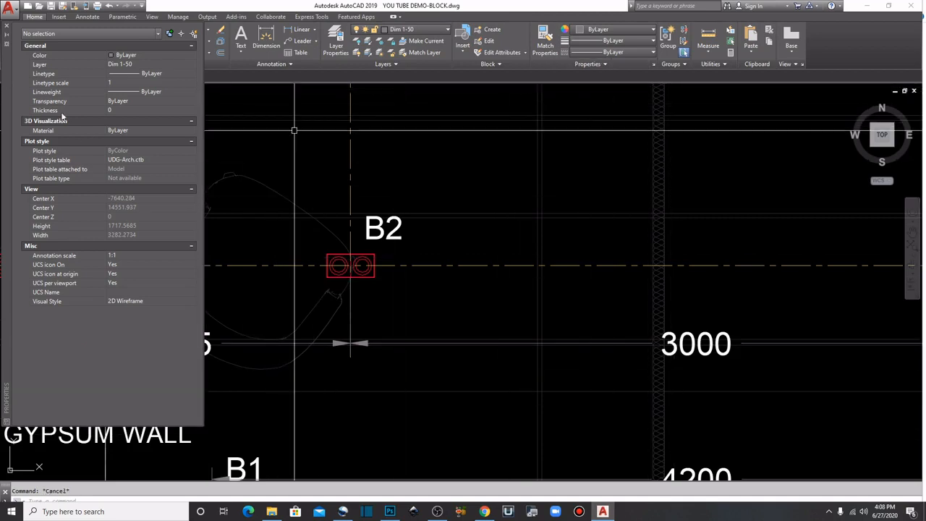
{"action": "left_click", "coordinate": [7, 25]}
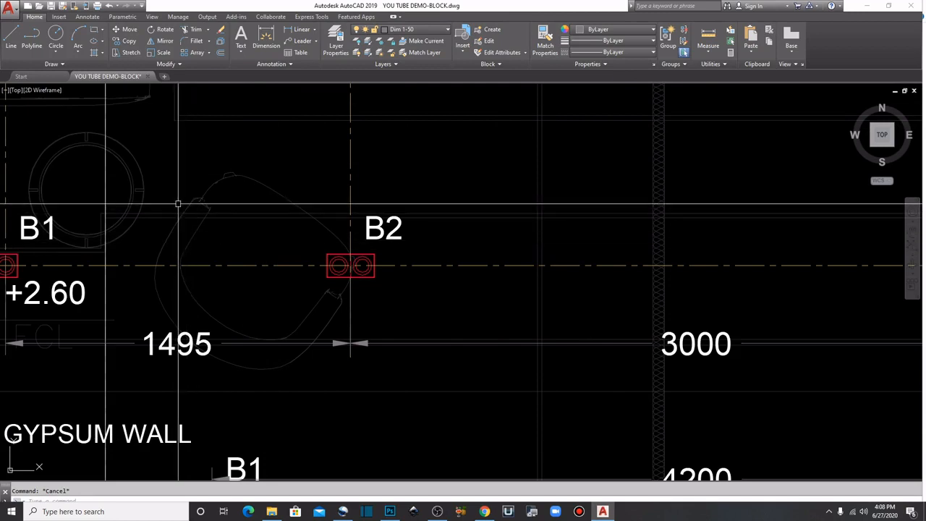
Start a Quick Select over the entire drawing with Block Reference as the object type
{"action": "key", "text": "ctrl+1"}
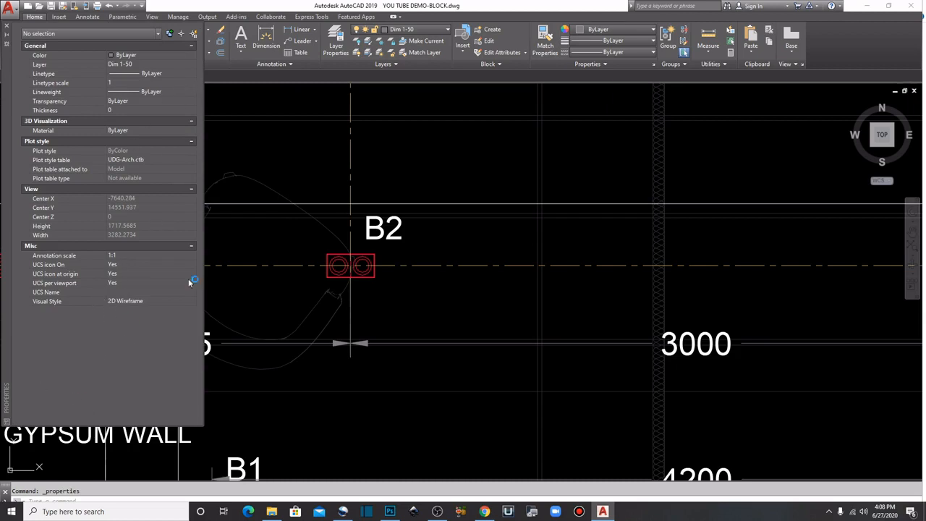
{"action": "left_click", "coordinate": [193, 35]}
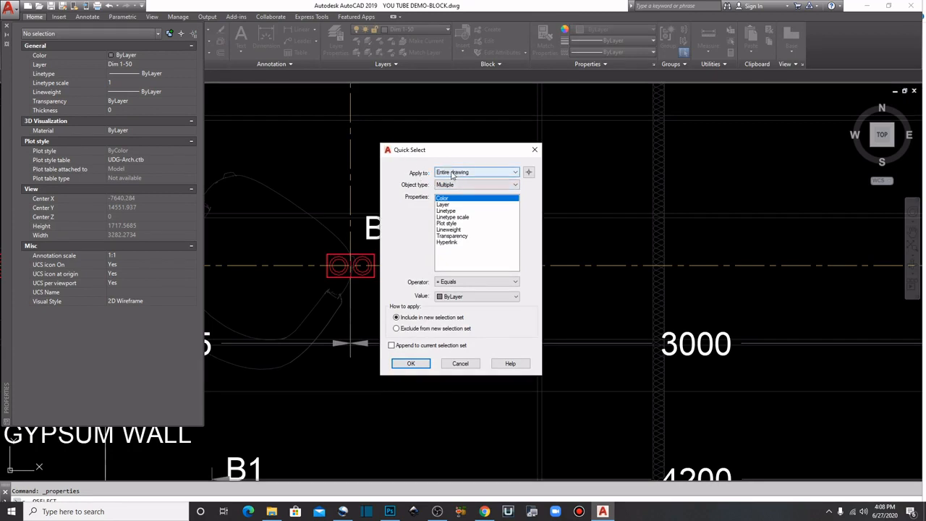
{"action": "left_click", "coordinate": [516, 173]}
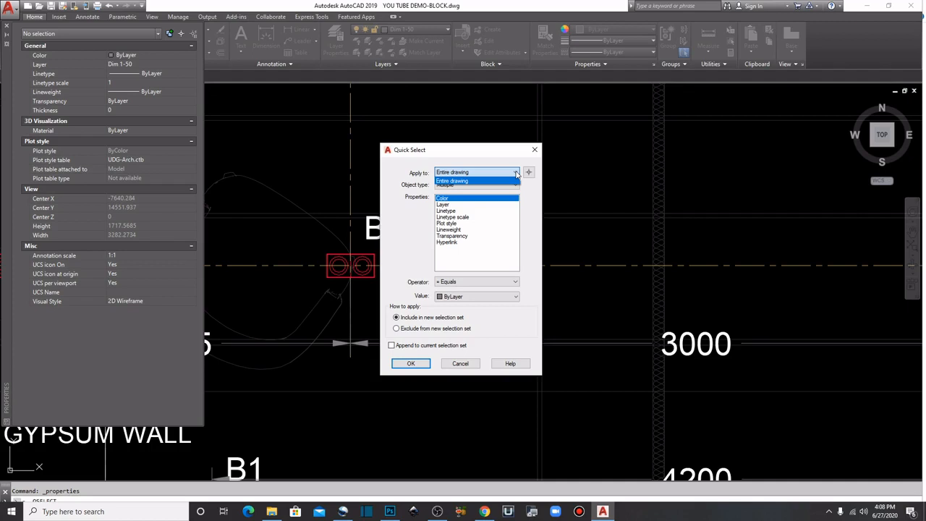
{"action": "left_click", "coordinate": [507, 180]}
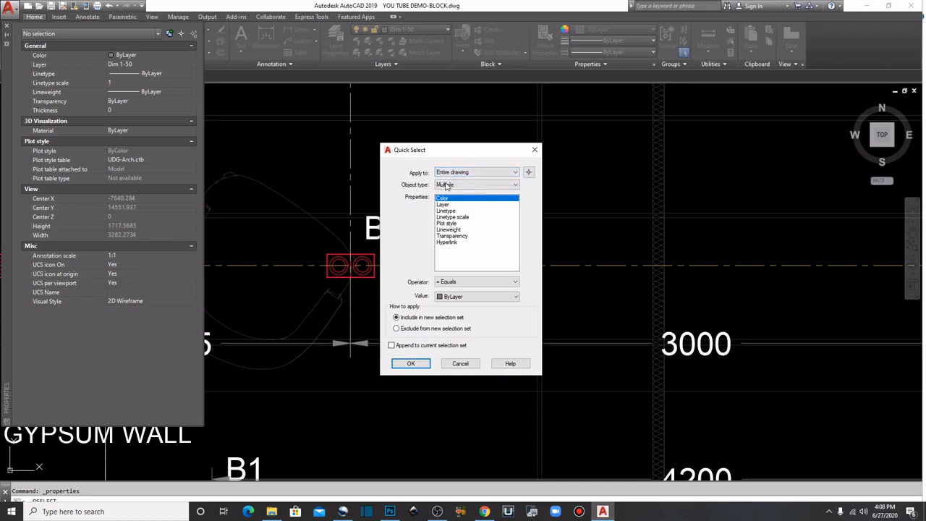
{"action": "left_click", "coordinate": [516, 187]}
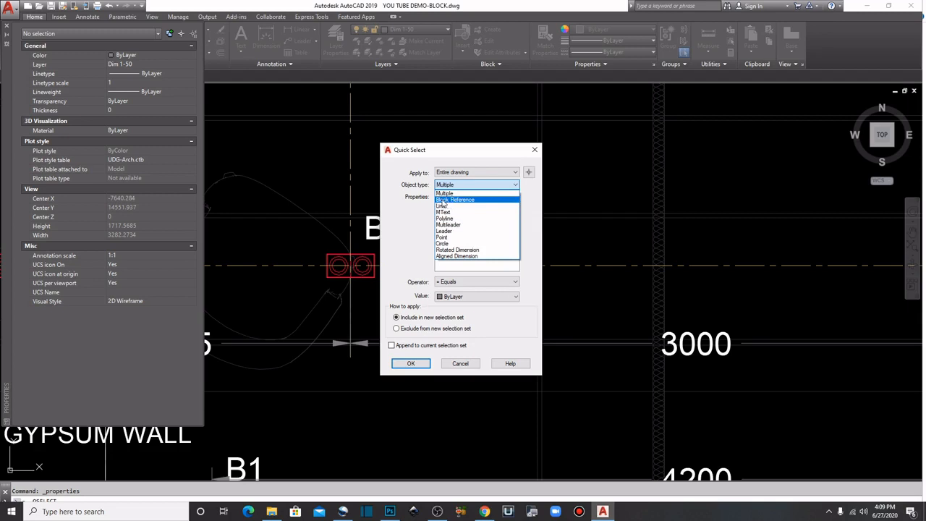
{"action": "left_click", "coordinate": [441, 200]}
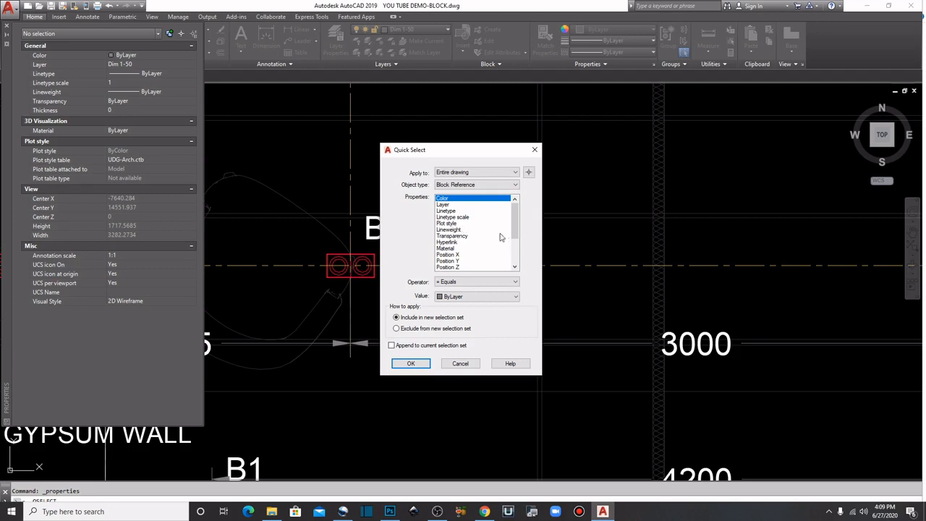
Filter the block references by Name equals B2 and select all matches as a new selection set
{"action": "left_click_drag", "start_coordinate": [518, 221], "coordinate": [518, 248]}
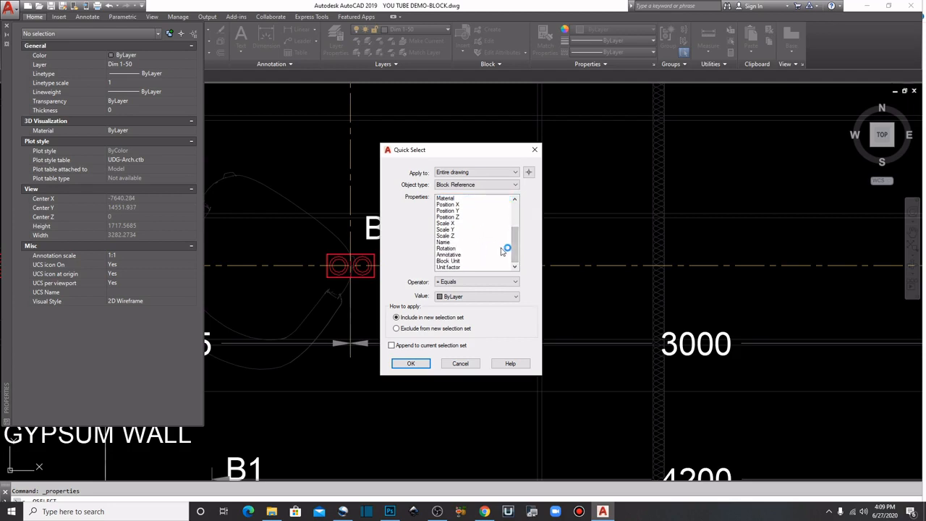
{"action": "left_click", "coordinate": [442, 244]}
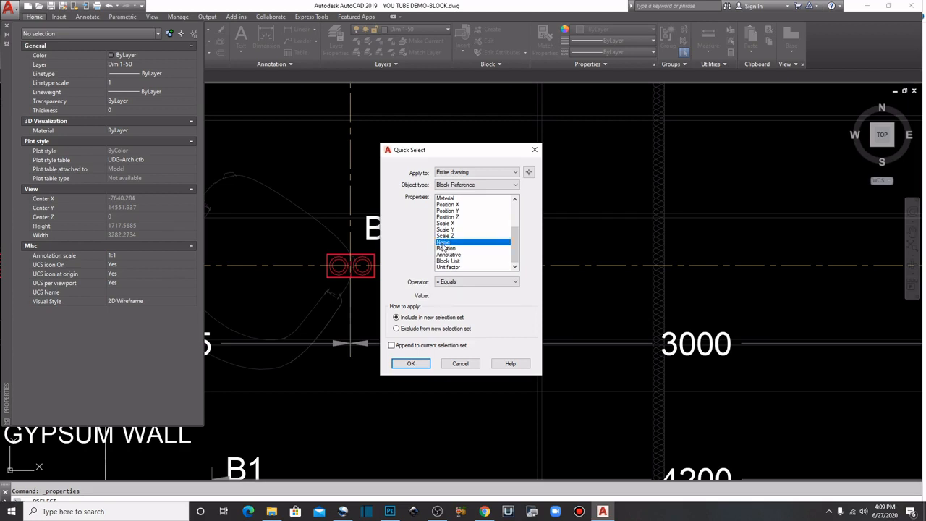
{"action": "left_click", "coordinate": [456, 283]}
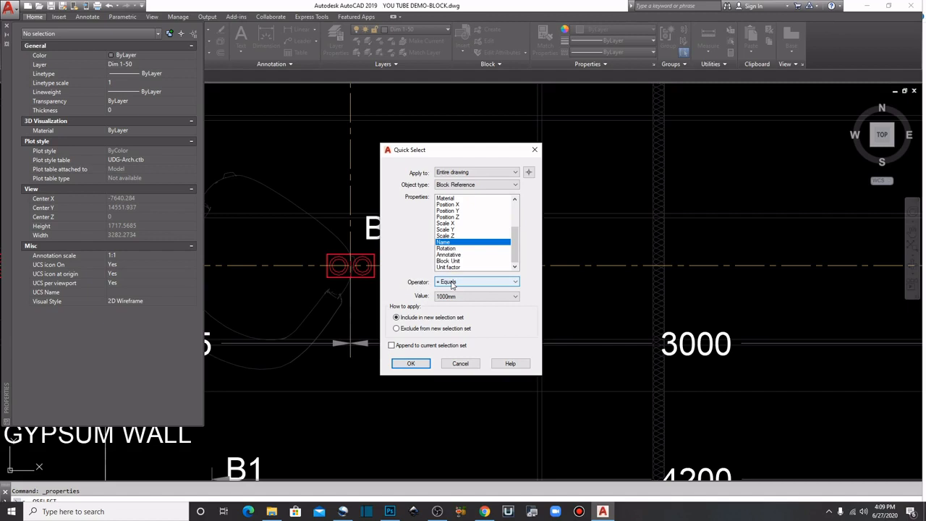
{"action": "left_click", "coordinate": [514, 298]}
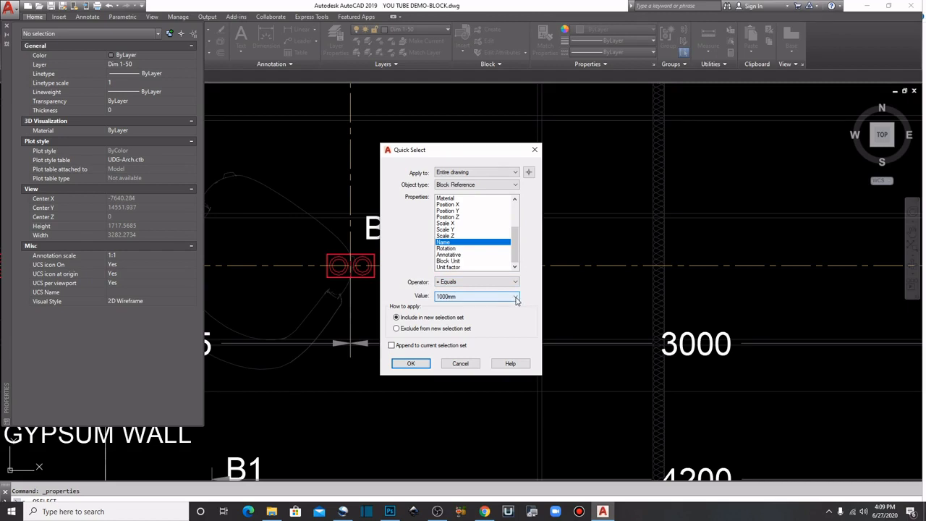
{"action": "left_click", "coordinate": [516, 298]}
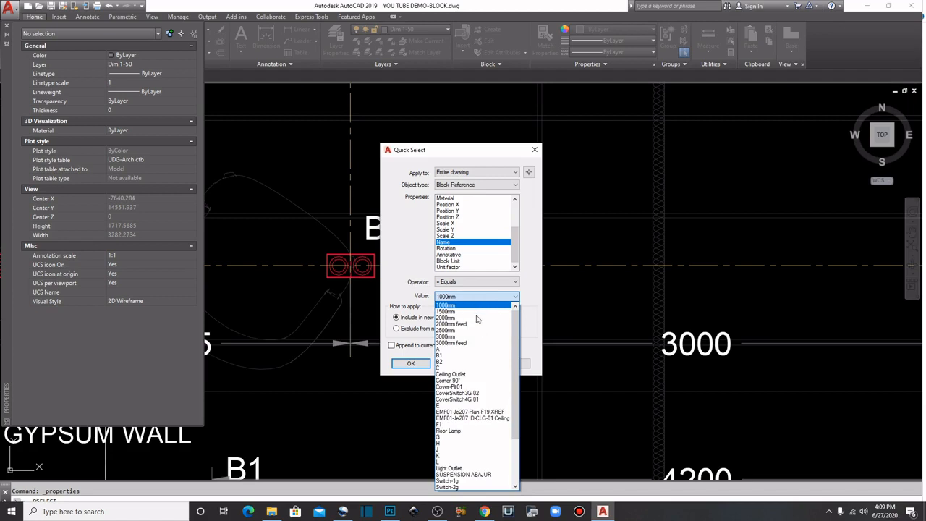
{"action": "left_click", "coordinate": [460, 337]}
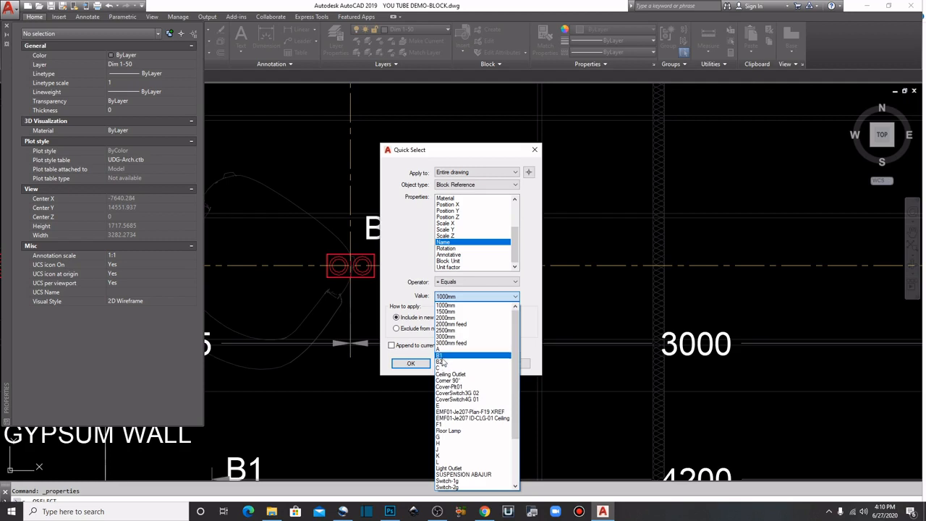
{"action": "left_click", "coordinate": [440, 363]}
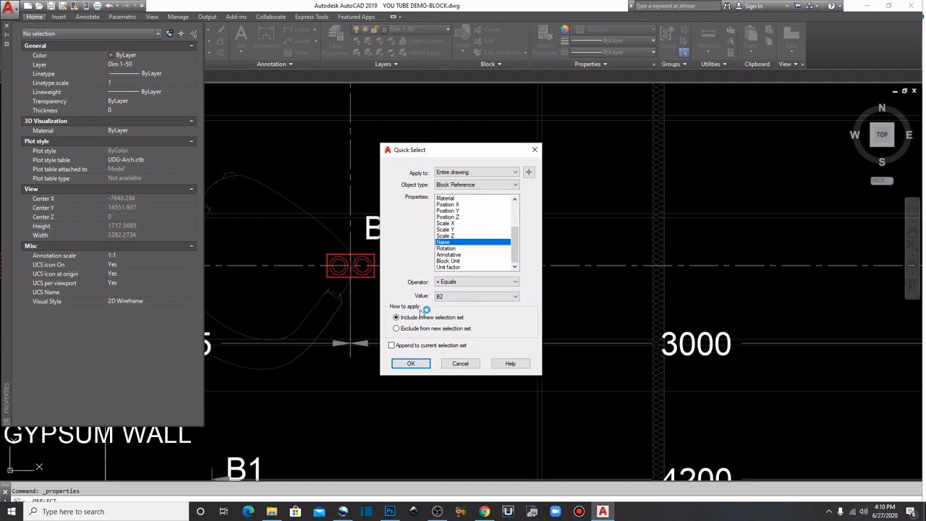
{"action": "left_click", "coordinate": [407, 365]}
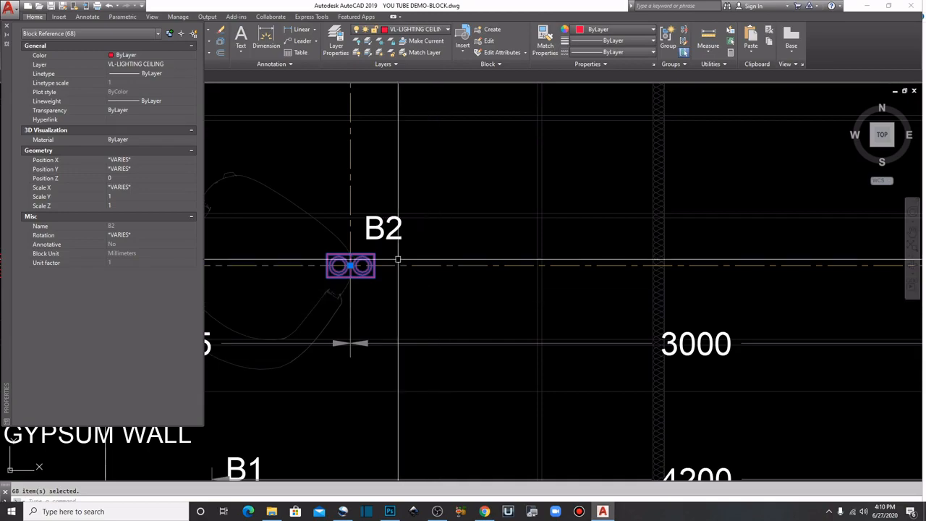
Examine where the selected B2 fixtures sit across the whole ceiling plan and how many are selected
{"action": "scroll", "coordinate": [419, 281], "scroll_direction": "down", "scroll_amount": 10}
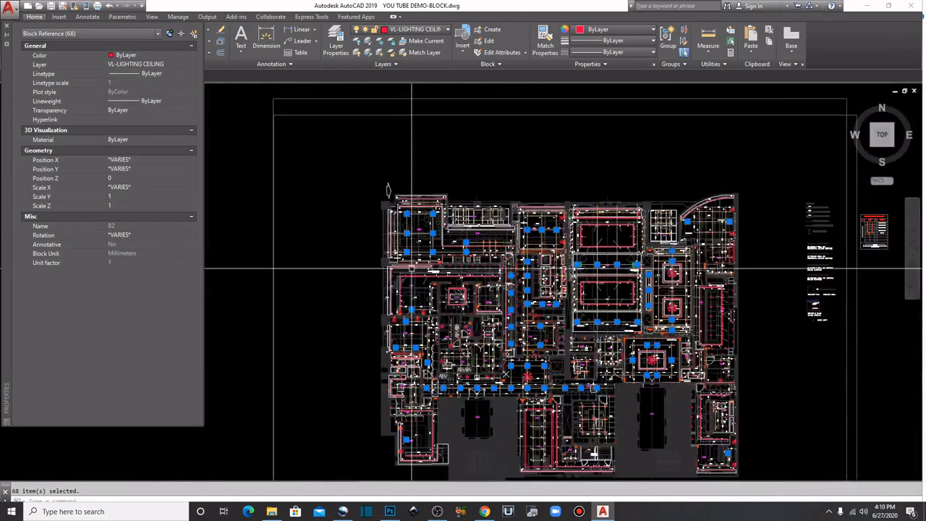
{"action": "scroll", "coordinate": [412, 269], "scroll_direction": "up", "scroll_amount": 5}
{"action": "scroll", "coordinate": [399, 160], "scroll_direction": "up", "scroll_amount": 1}
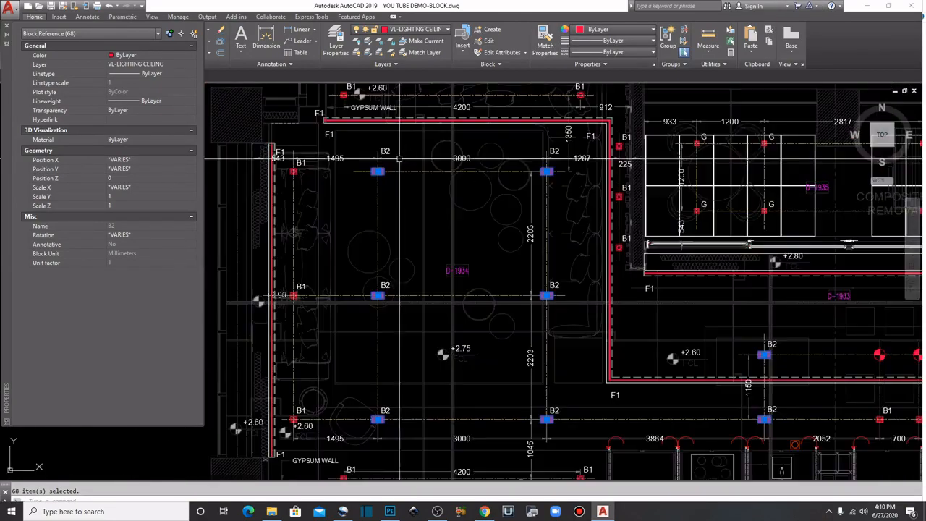
{"action": "scroll", "coordinate": [370, 180], "scroll_direction": "down", "scroll_amount": 1}
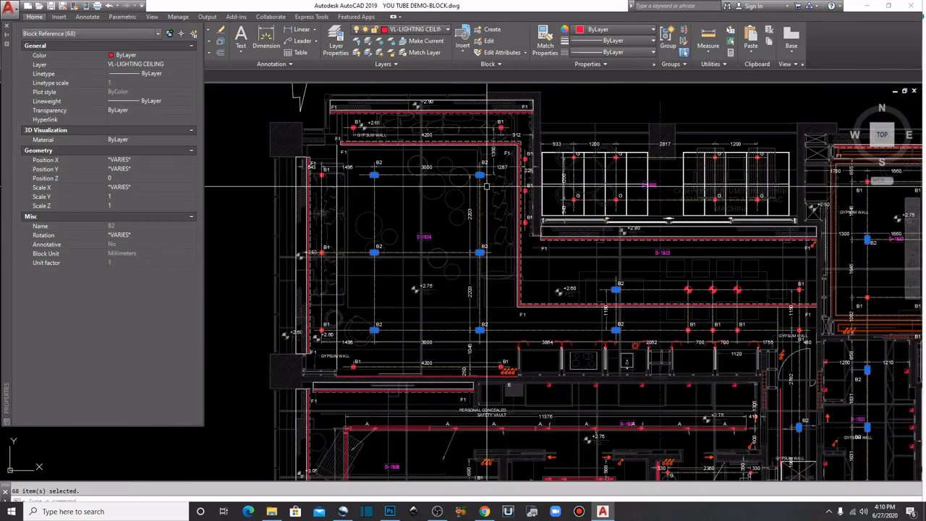
{"action": "scroll", "coordinate": [510, 293], "scroll_direction": "down", "scroll_amount": 3}
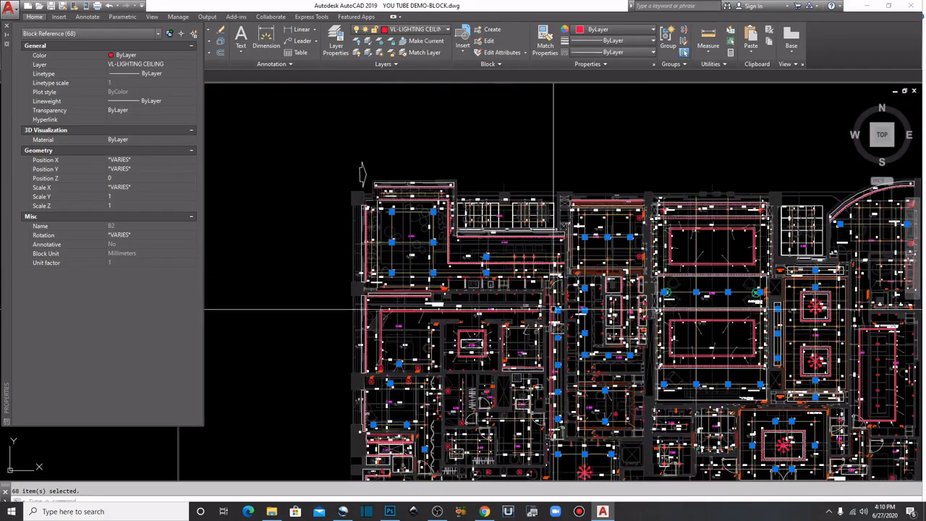
{"action": "scroll", "coordinate": [397, 162], "scroll_direction": "down", "scroll_amount": 2}
{"action": "scroll", "coordinate": [483, 252], "scroll_direction": "up", "scroll_amount": 1}
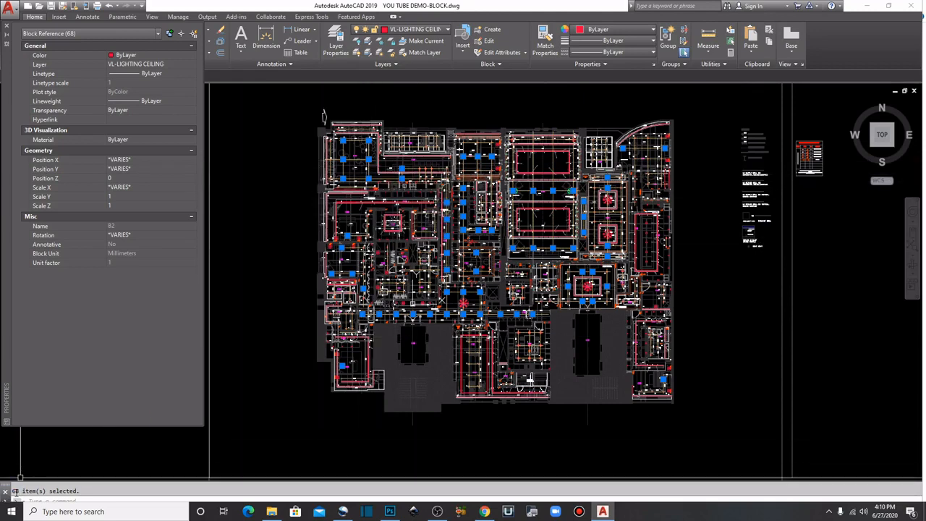
Restore the program window and maximize it again so the command line and status bar are fully in view
{"action": "left_click", "coordinate": [889, 7]}
{"action": "left_click", "coordinate": [891, 6]}
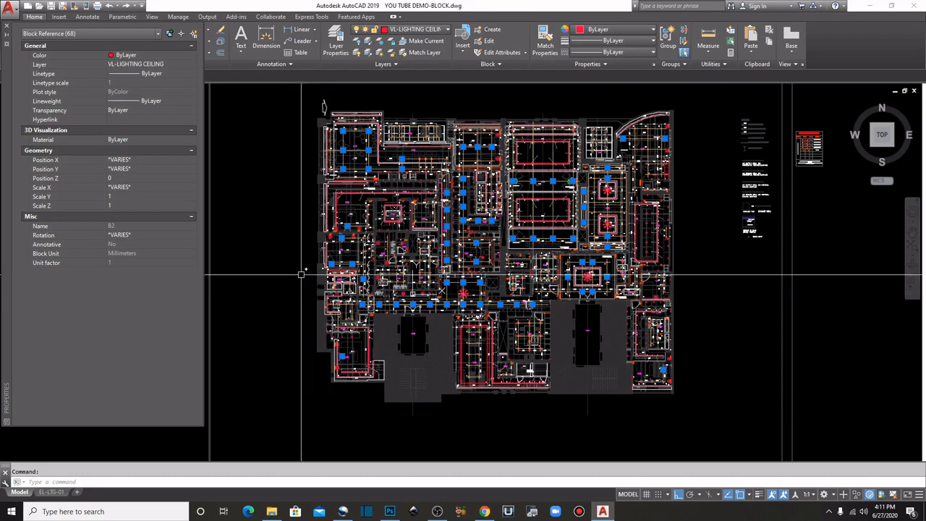
{"action": "mouse_move", "coordinate": [323, 277]}
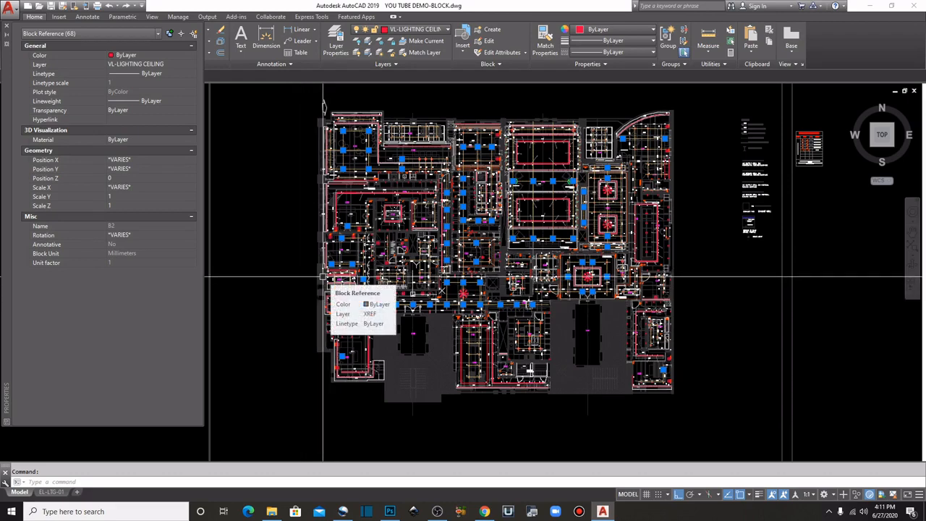